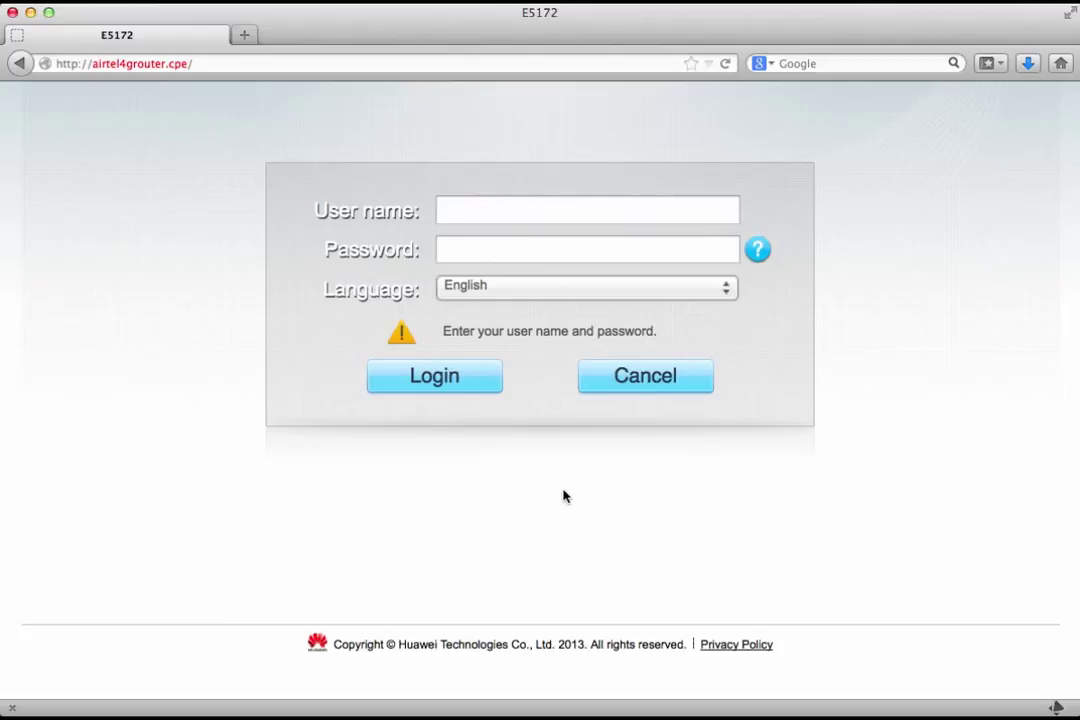
Step: Log in to the router admin as 'admin' with the account password
left_click(205, 63)
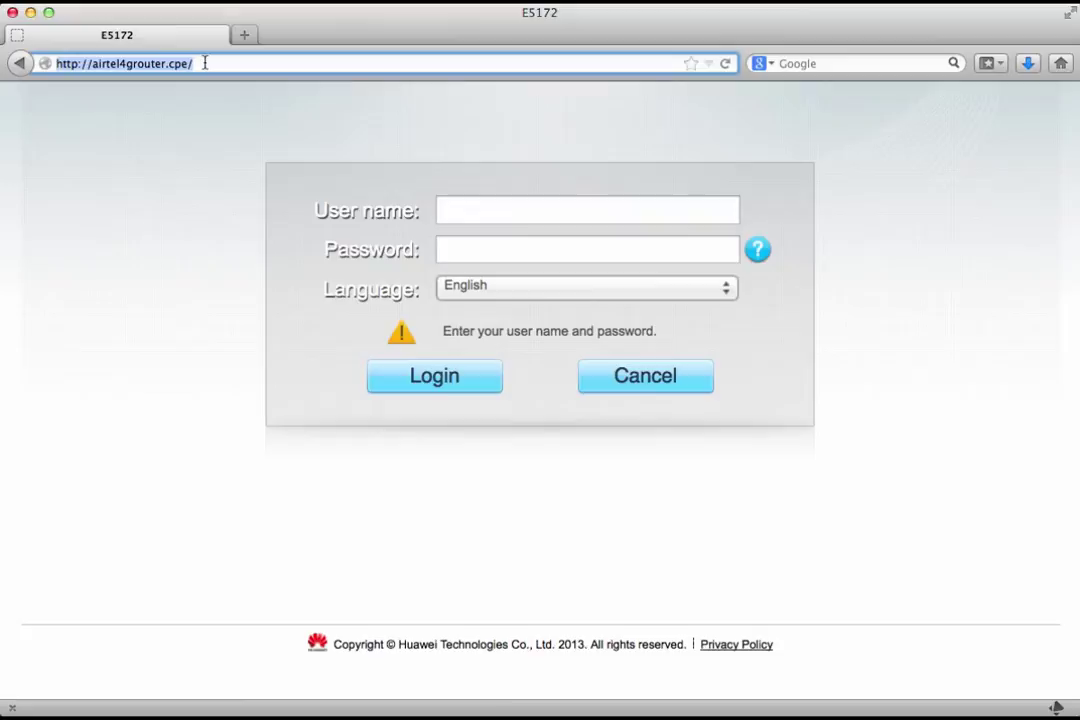
left_click(466, 210)
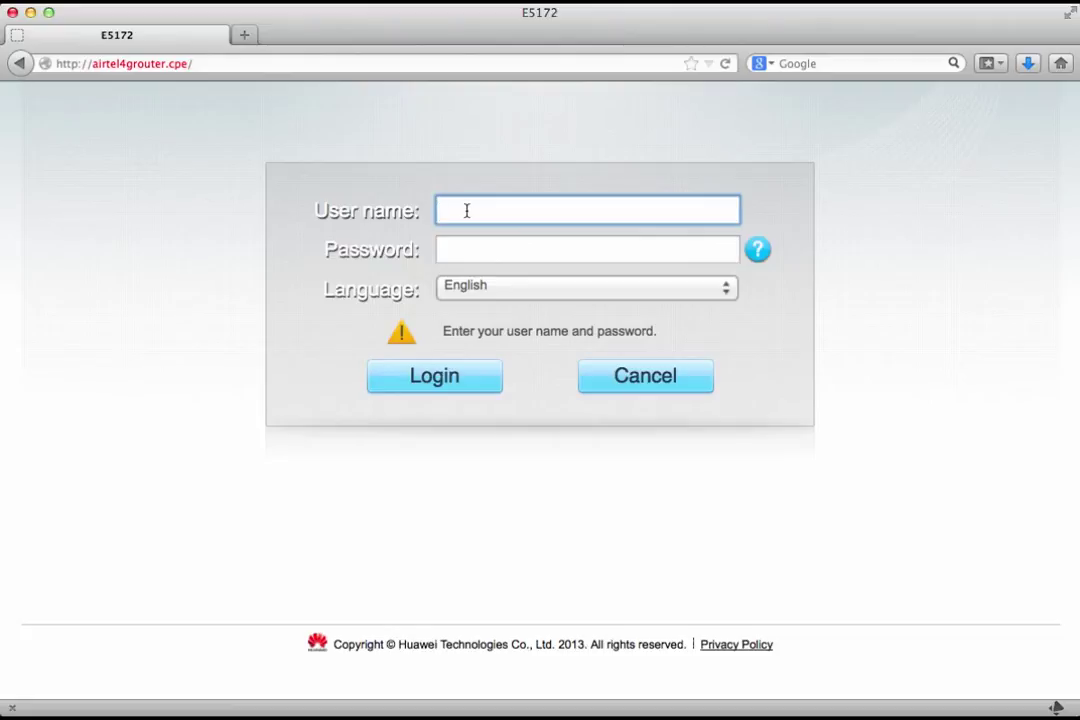
type("admin")
left_click(504, 245)
type("••••••••••••")
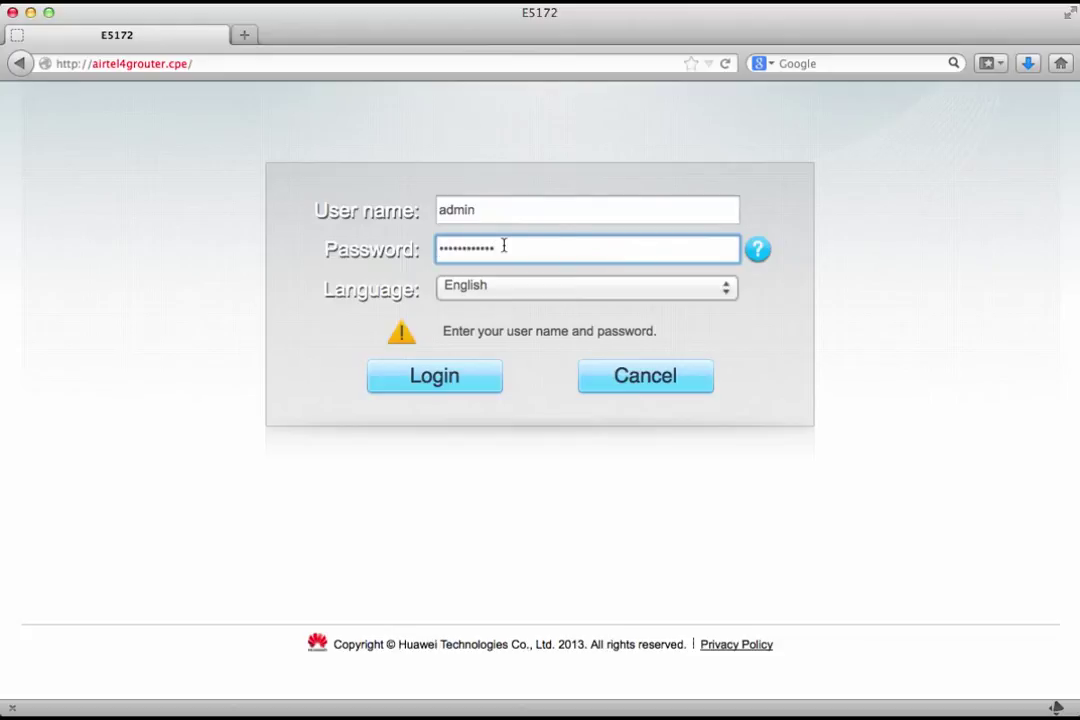
left_click(414, 368)
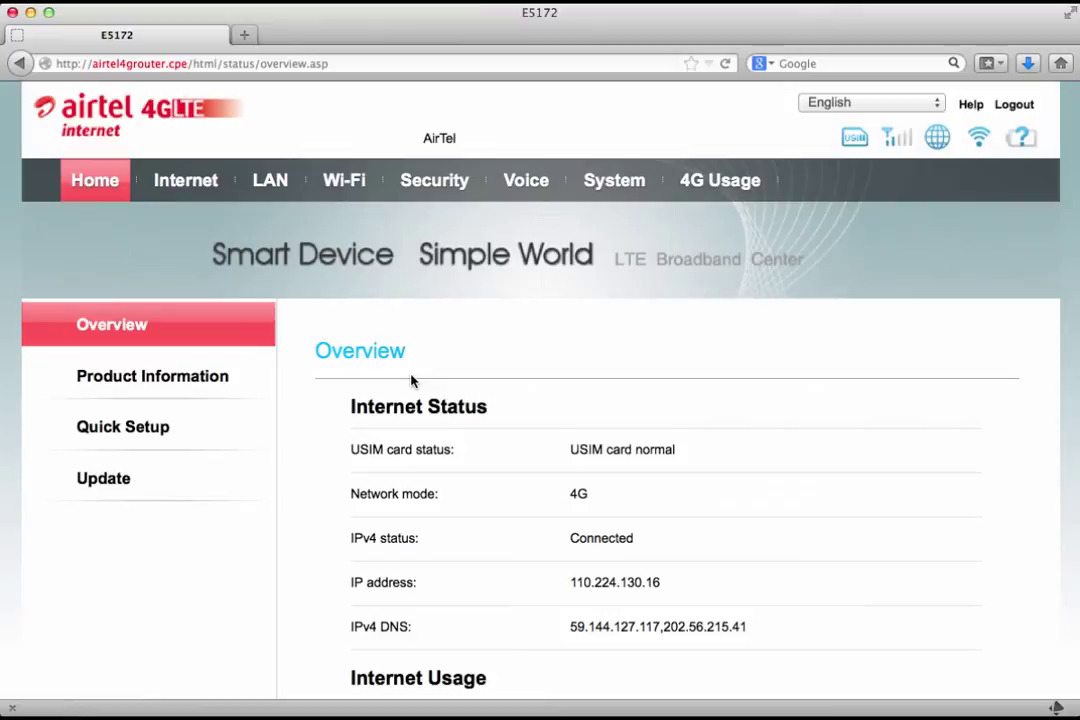
double_click(600, 582)
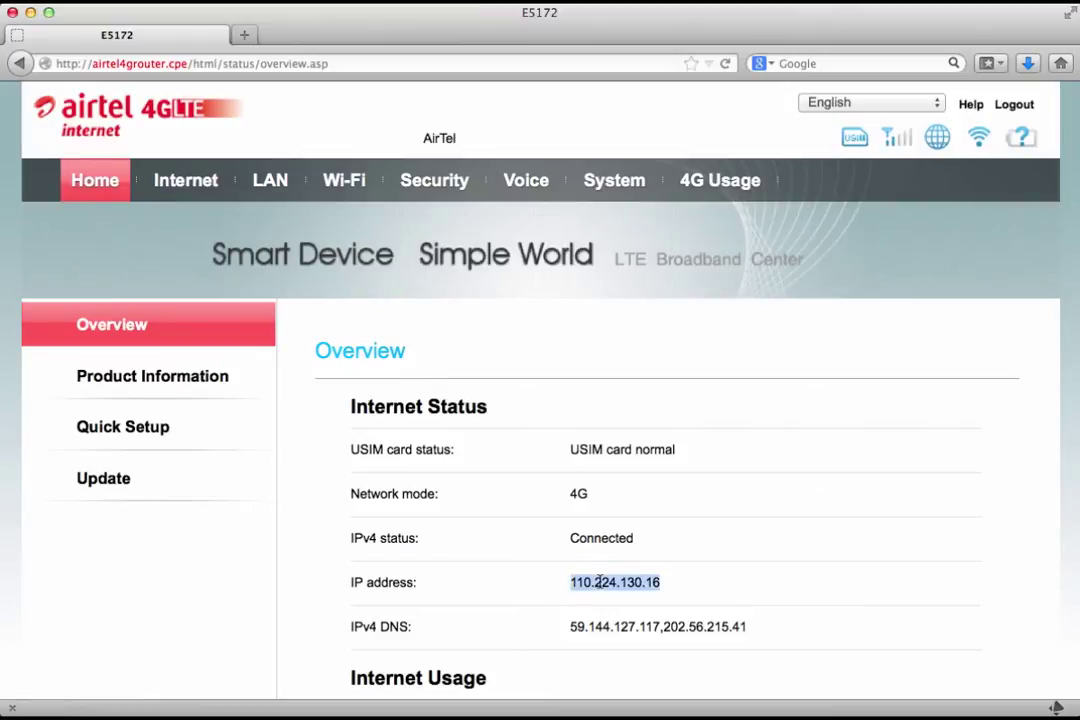
left_click(600, 582)
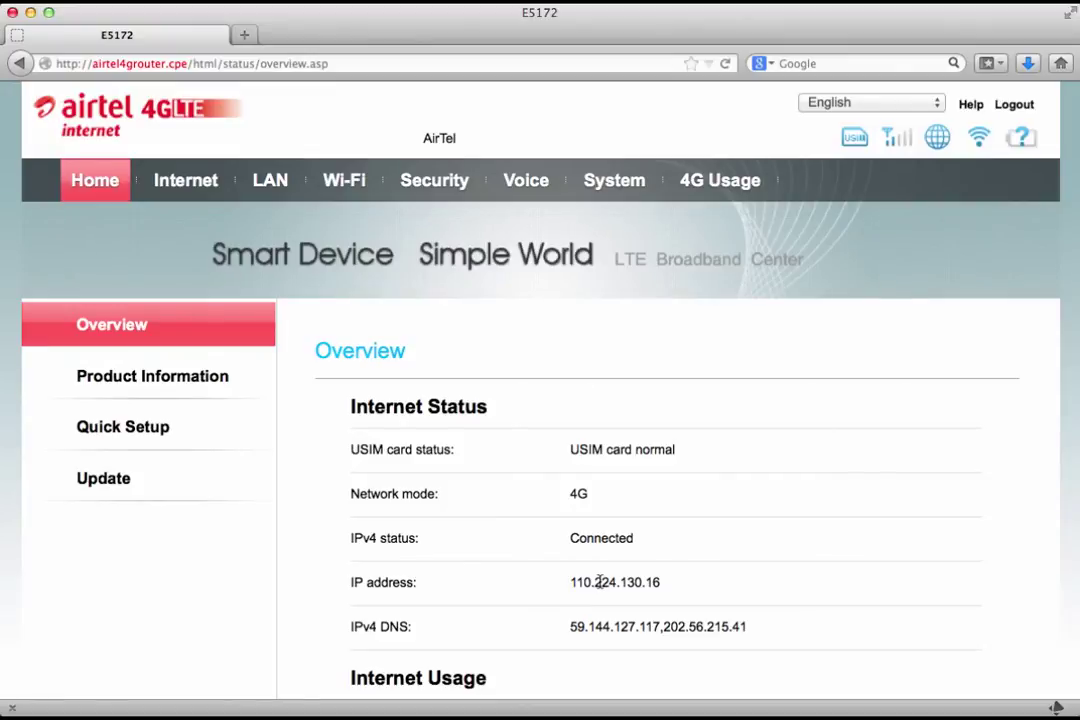
double_click(600, 582)
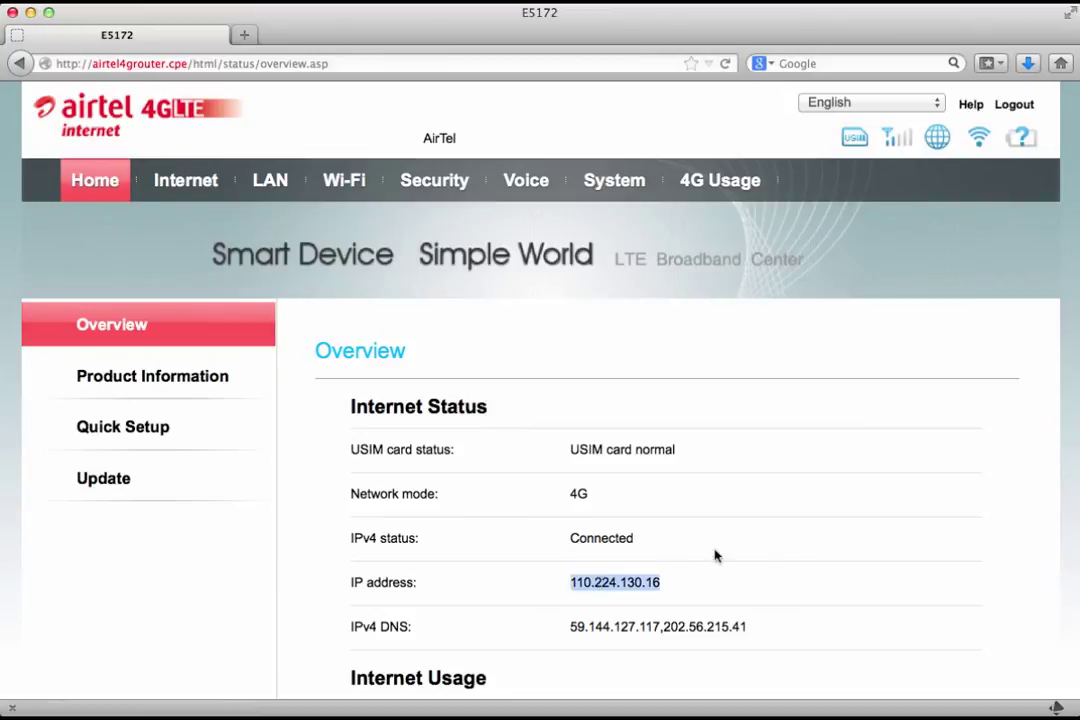
left_click(783, 548)
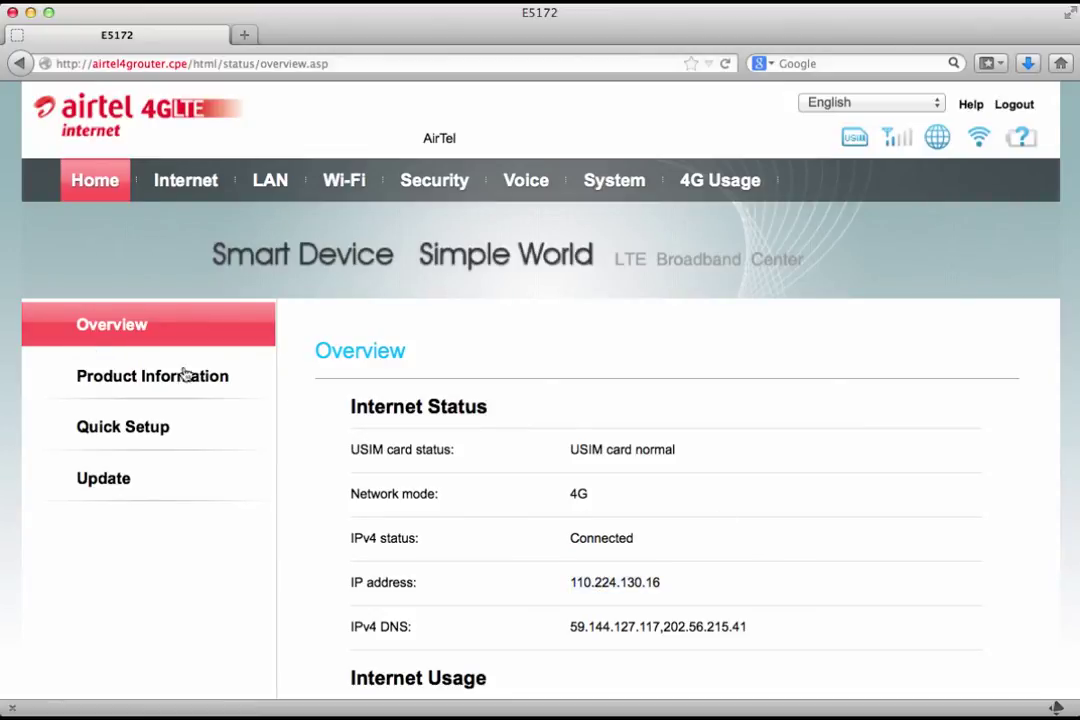
left_click(141, 377)
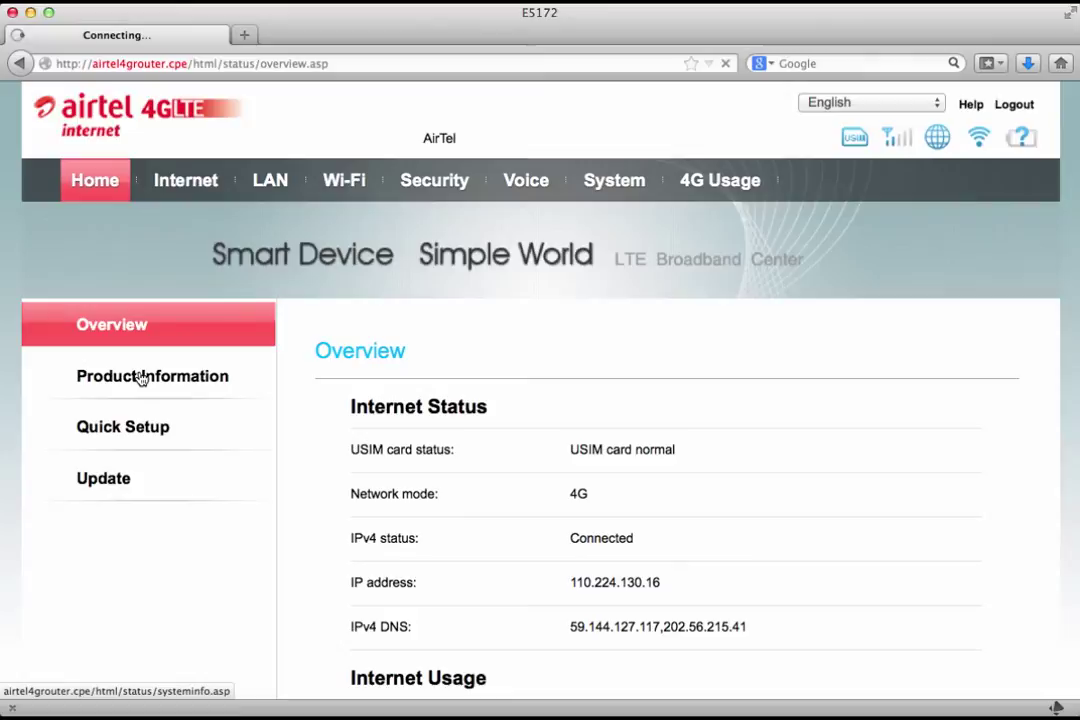
scroll(141, 377, "down", 10)
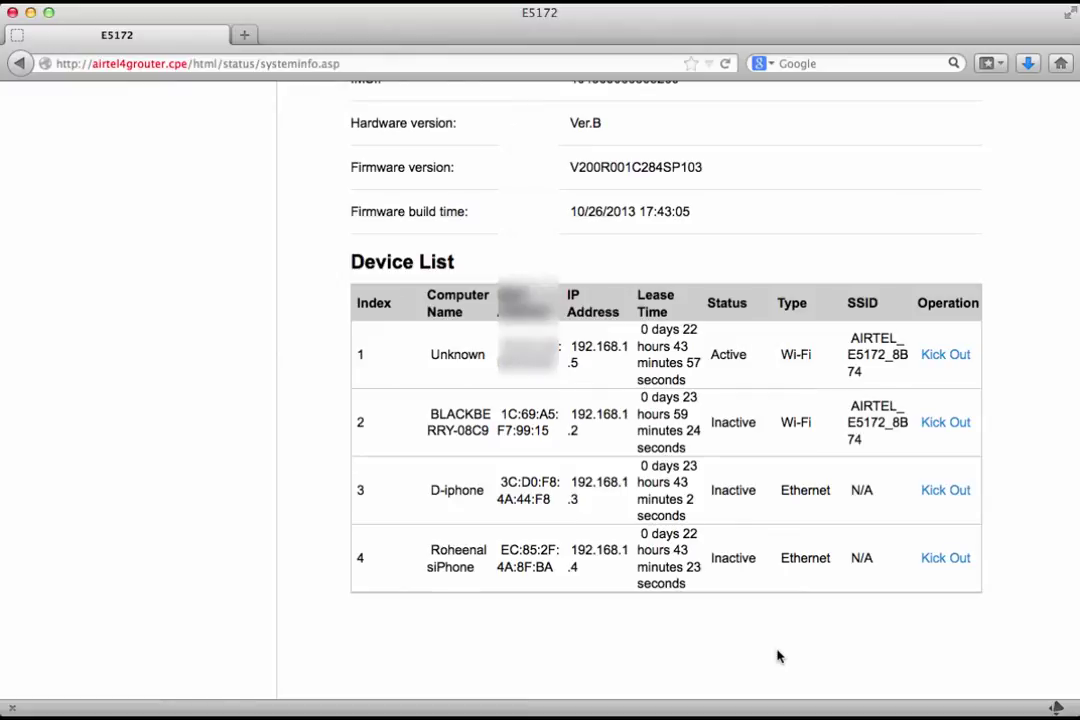
triple_click(466, 414)
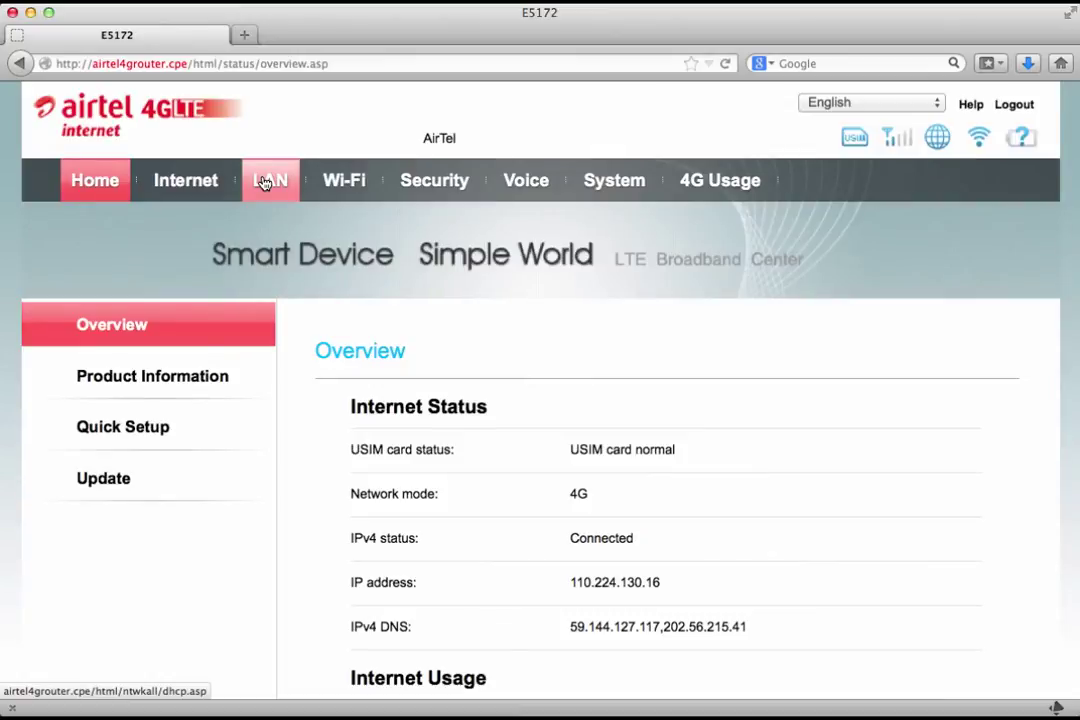
Step: Open LAN DHCP settings and review the 192.168.1.1–192.168.1.254 address range
left_click(265, 182)
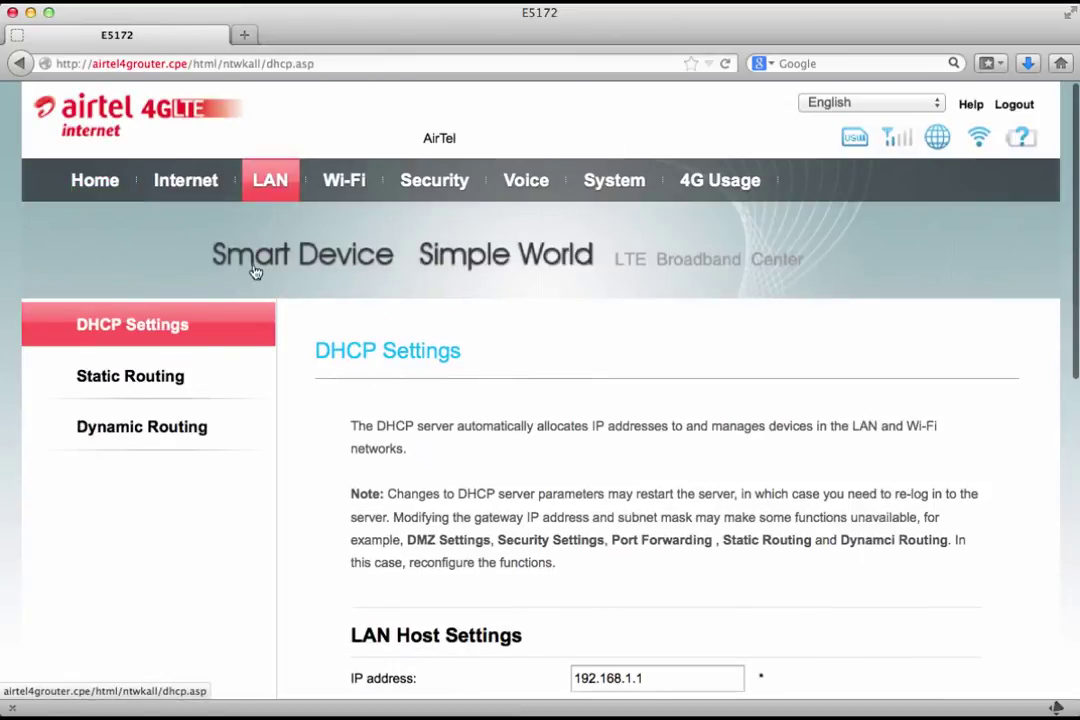
scroll(253, 424, "down", 2)
scroll(253, 424, "down", 8)
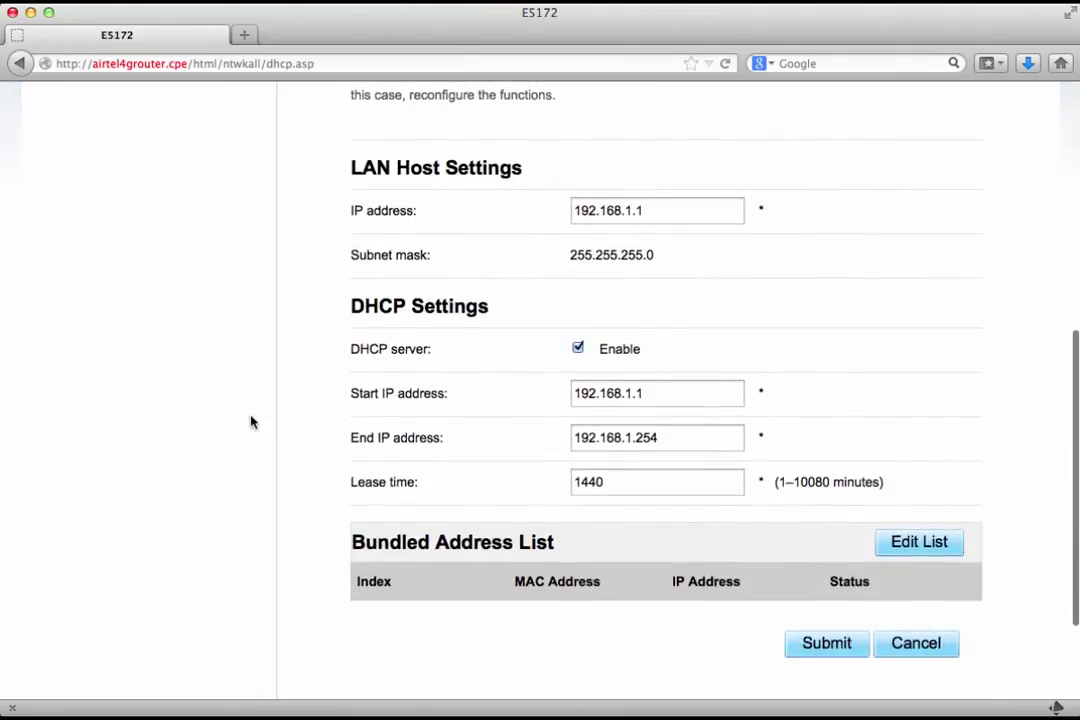
left_click(654, 389)
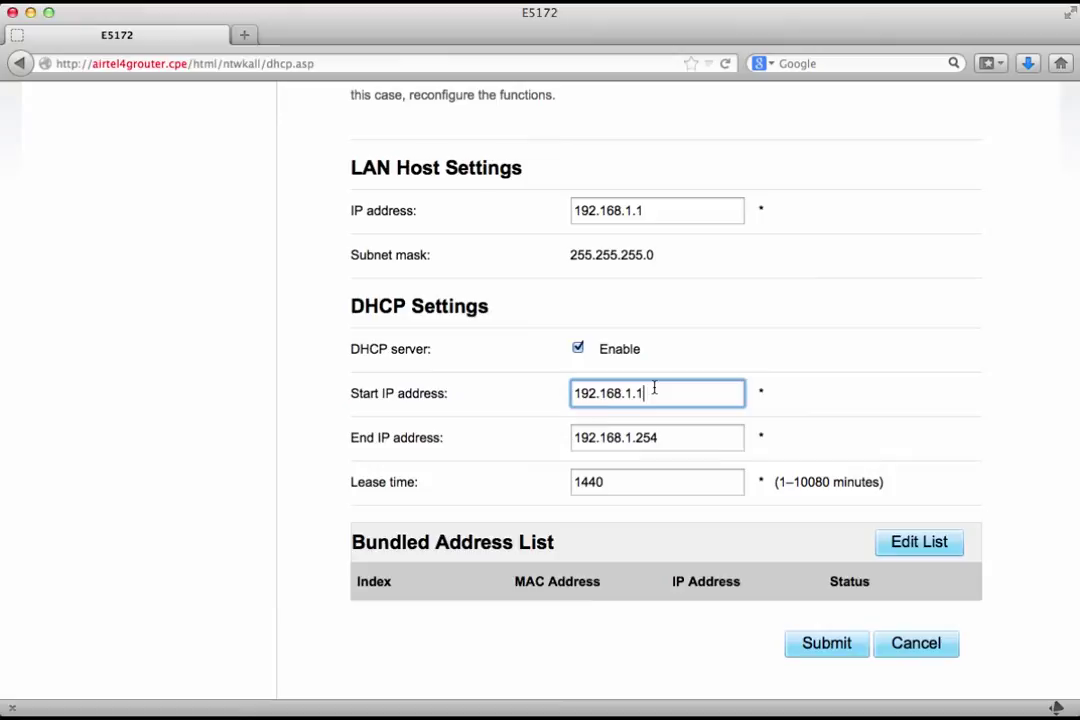
scroll(653, 387, "up", 8)
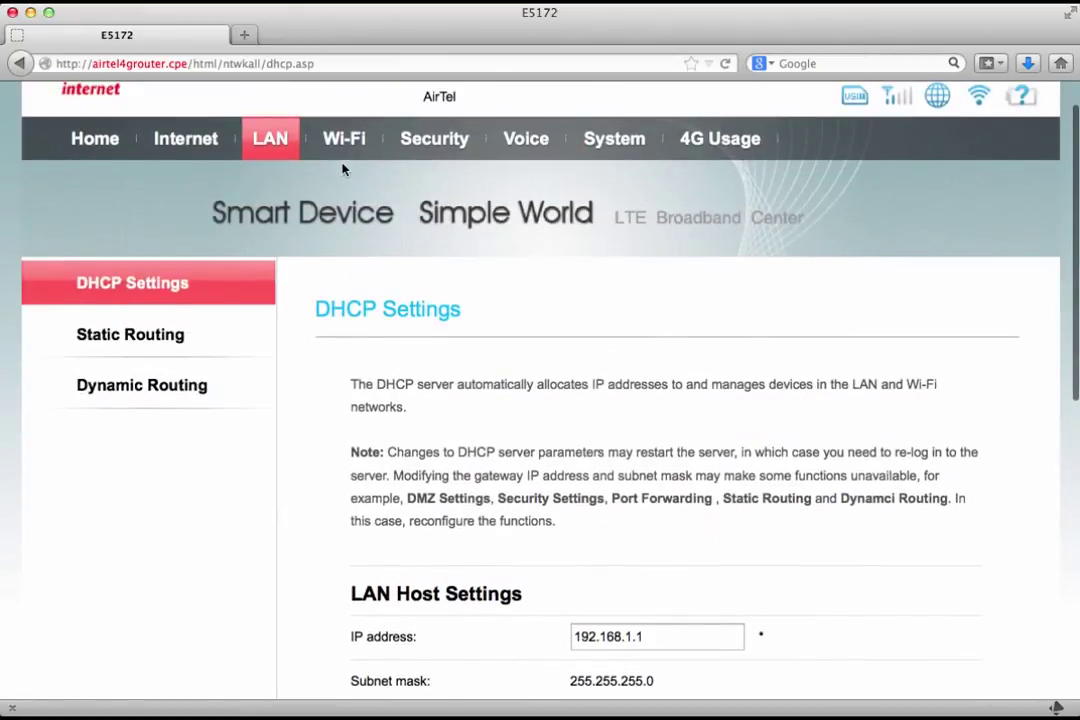
Step: Open Wi-Fi Settings and try renaming the SSID to 'blah', then undo it
left_click(342, 148)
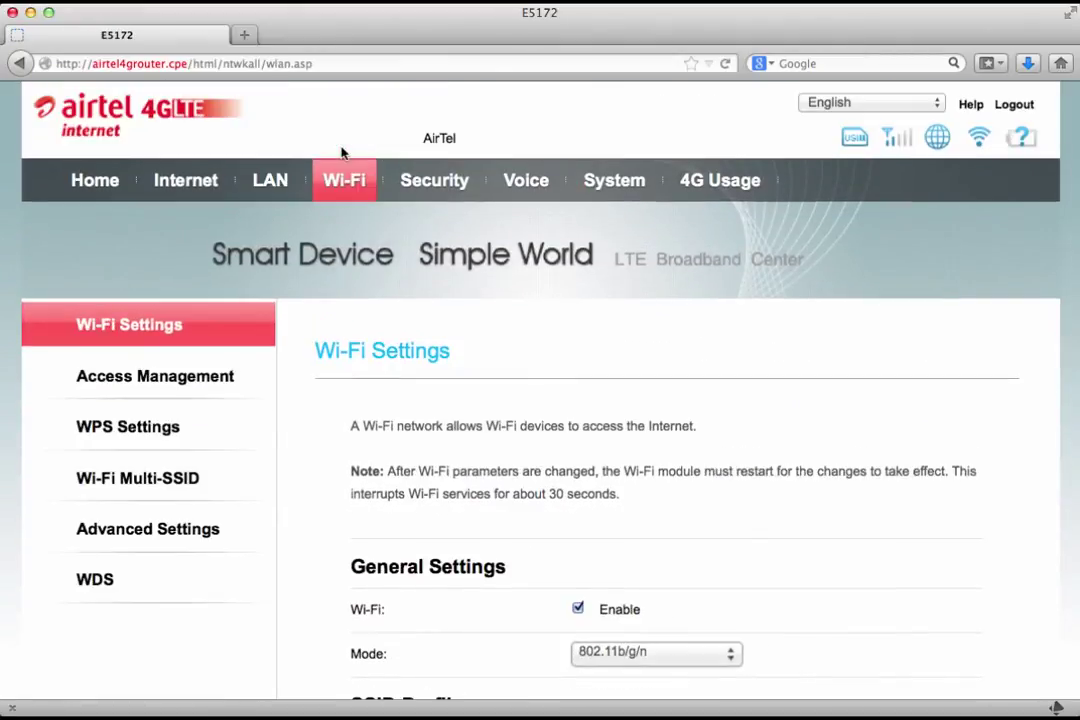
scroll(504, 379, "down", 5)
scroll(504, 381, "down", 1)
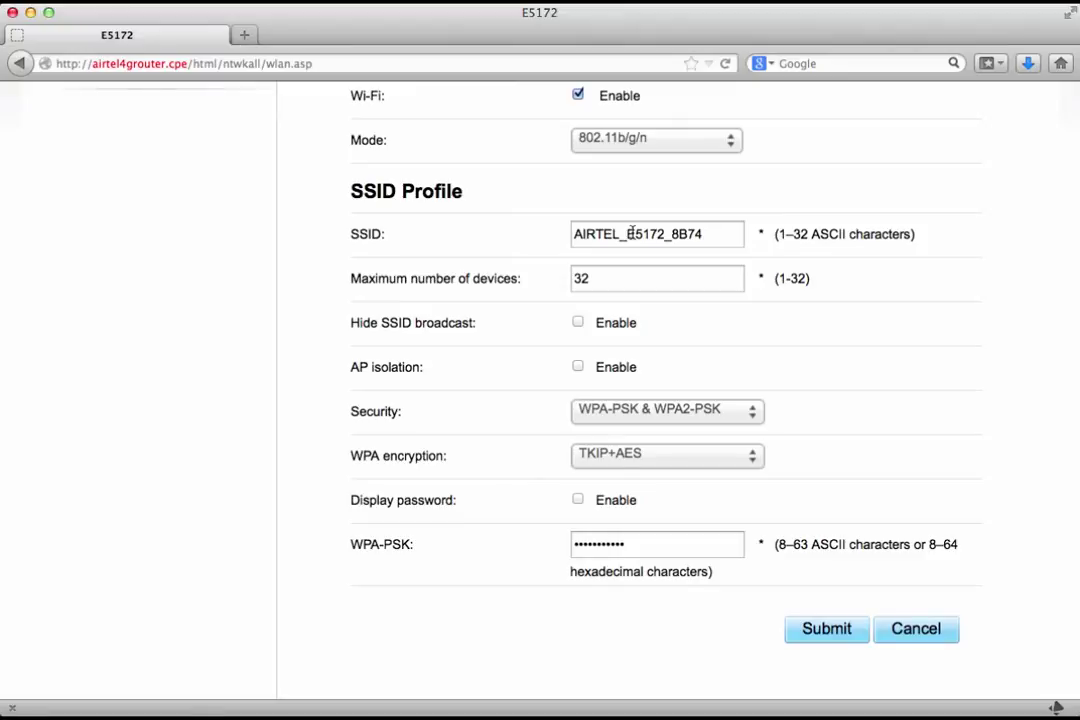
triple_click(631, 233)
type("bl")
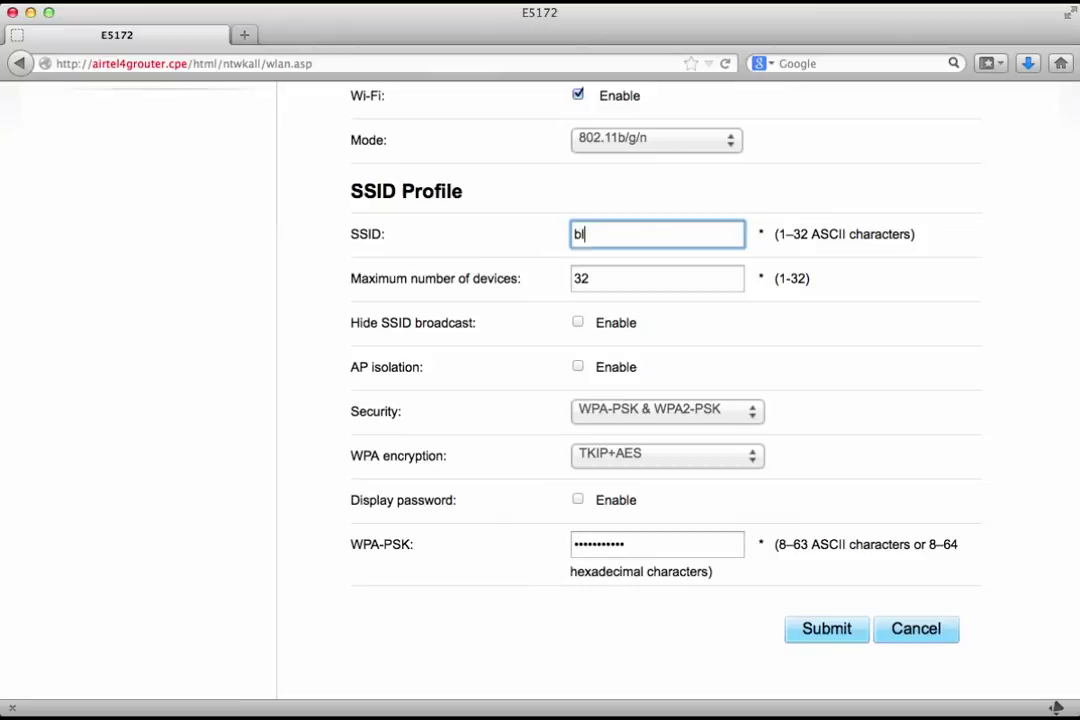
type("ah")
key("super+z")
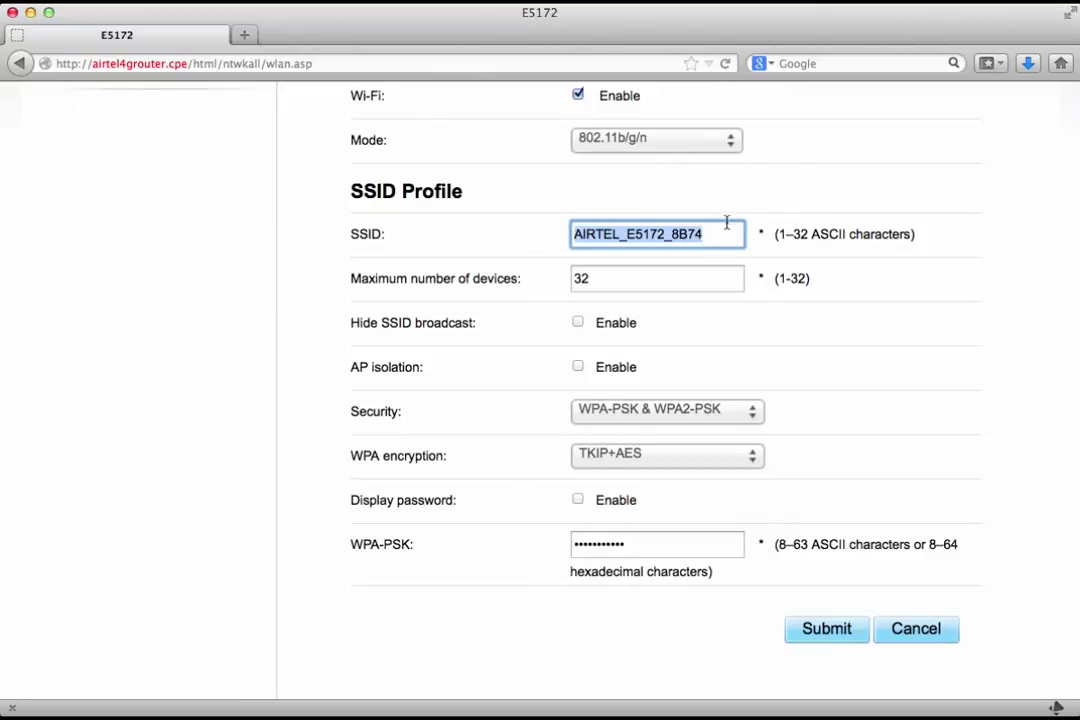
left_click(717, 239)
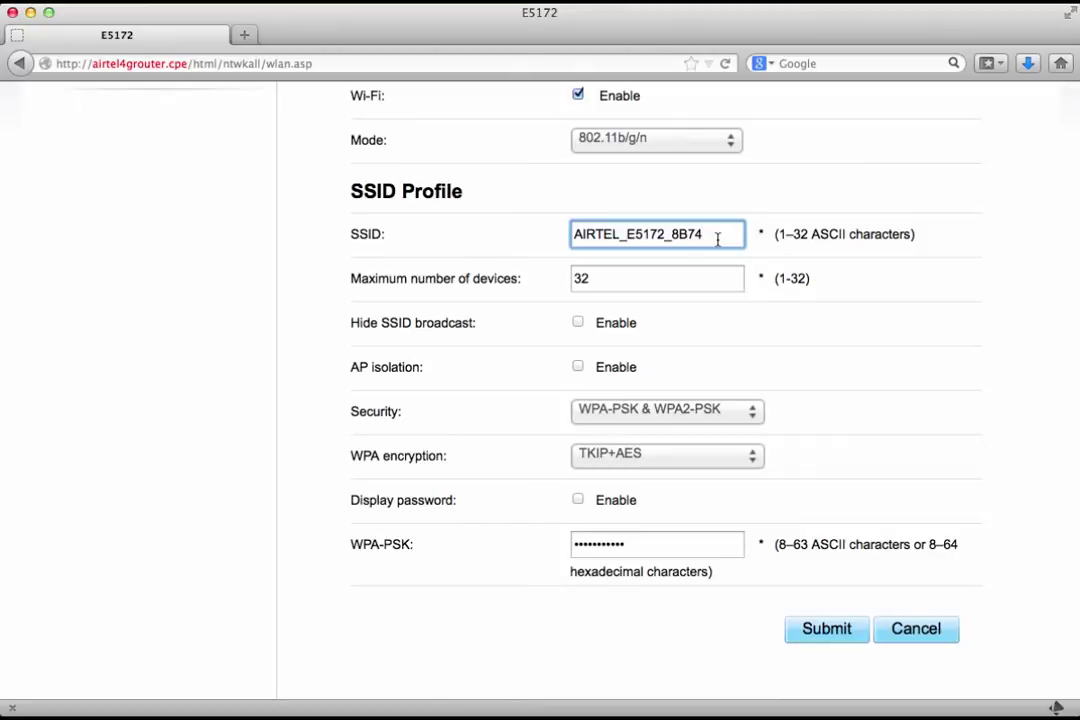
Step: Review the available security modes, keeping WPA-PSK & WPA2-PSK unchanged
left_click(754, 412)
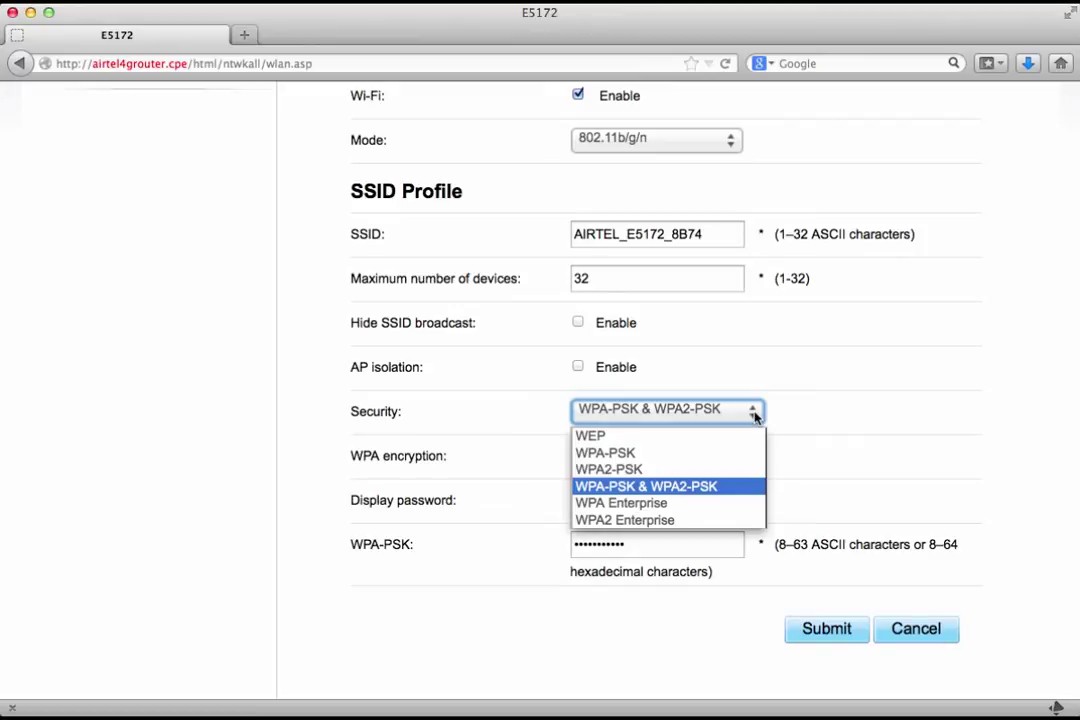
left_click(842, 387)
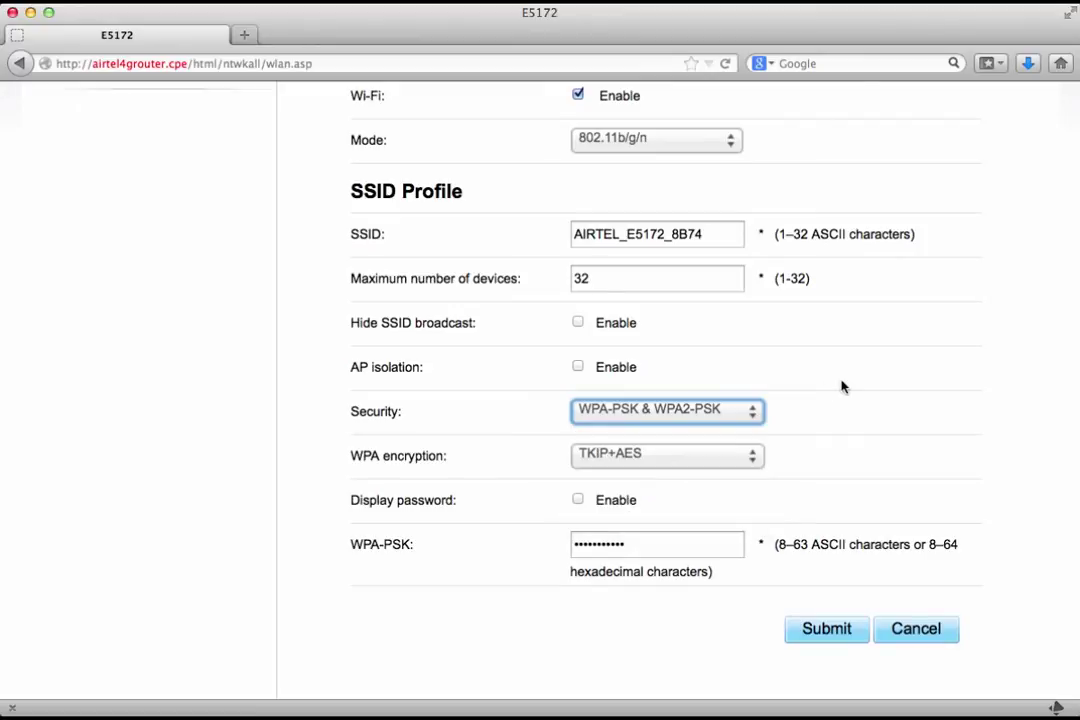
scroll(571, 501, "up", 5)
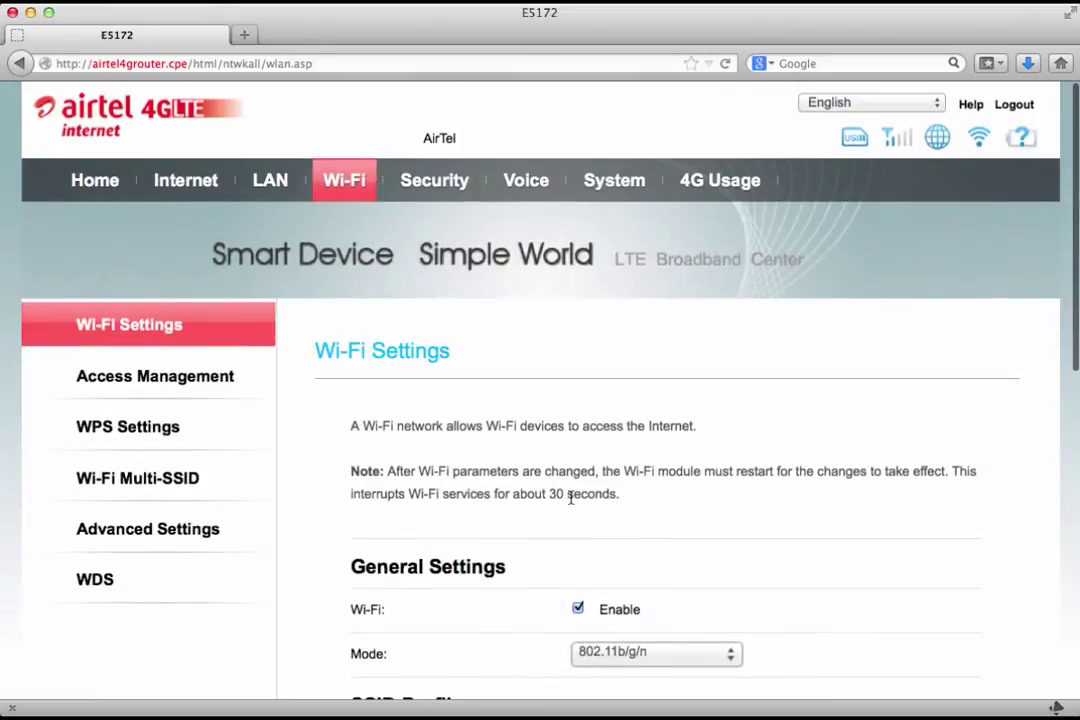
Step: Open Wi-Fi Access Management and review Blacklist mode on all three SSIDs
left_click(186, 378)
scroll(463, 397, "down", 5)
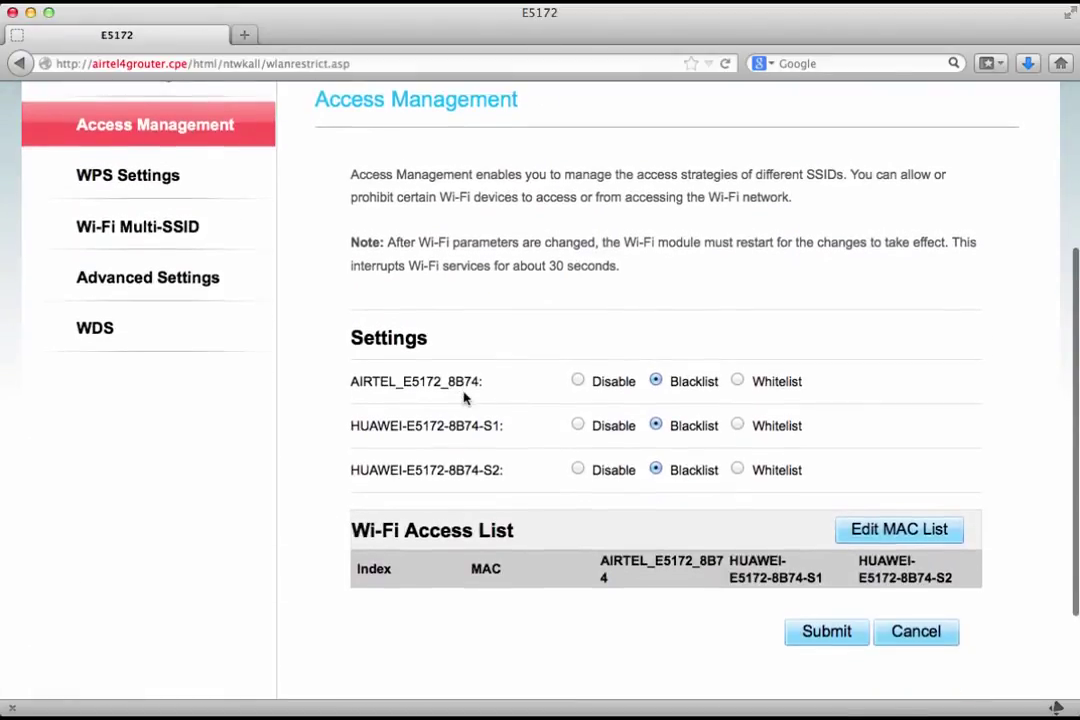
scroll(463, 397, "down", 2)
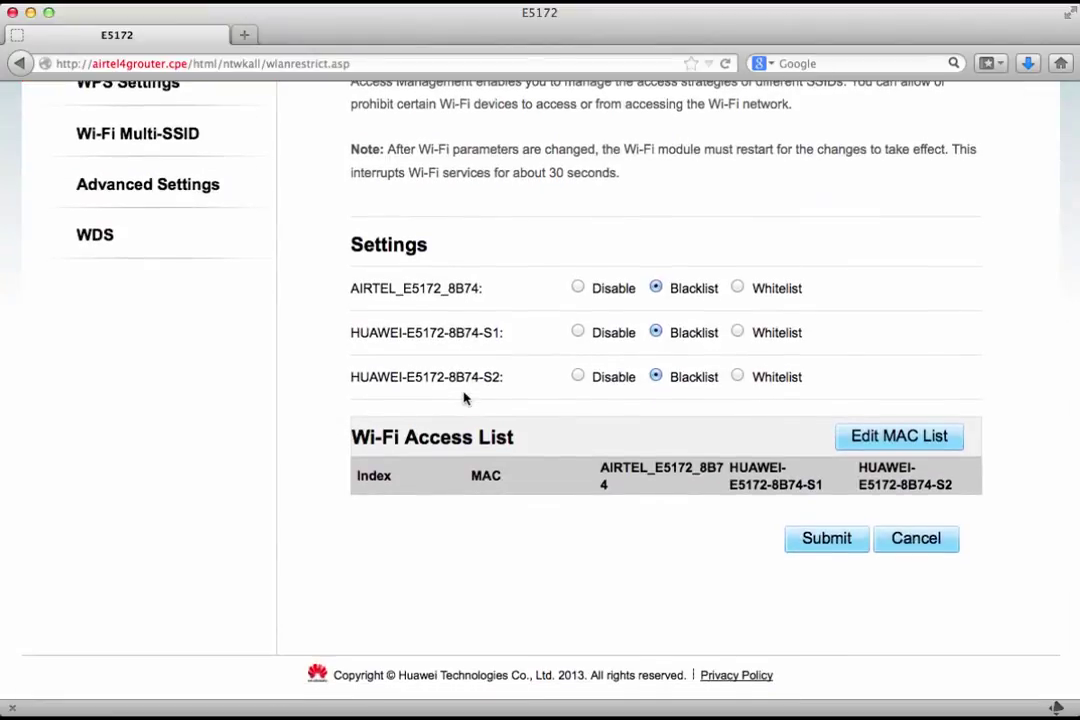
scroll(463, 397, "up", 3)
scroll(463, 397, "down", 2)
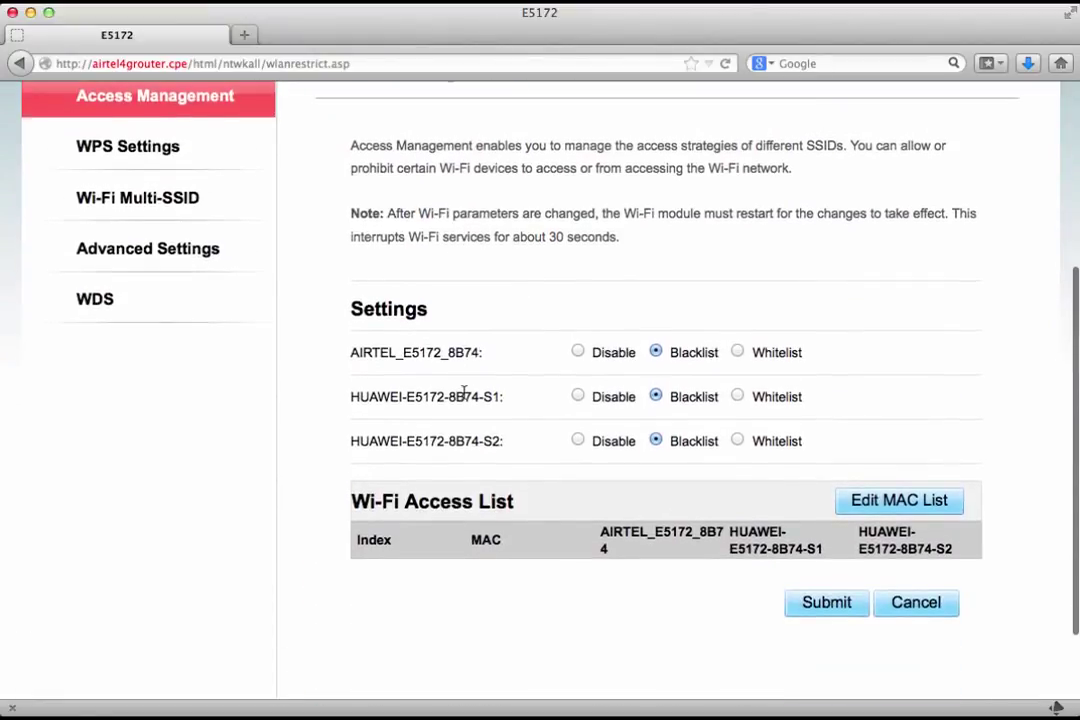
double_click(430, 441)
left_click(430, 441)
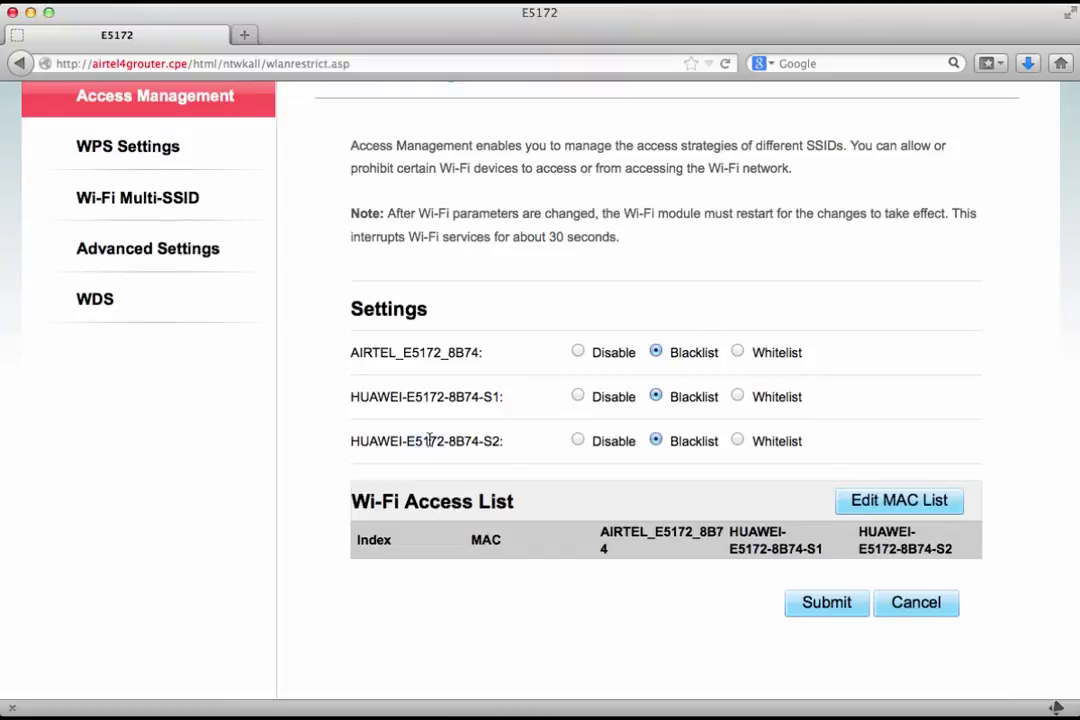
scroll(430, 441, "up", 2)
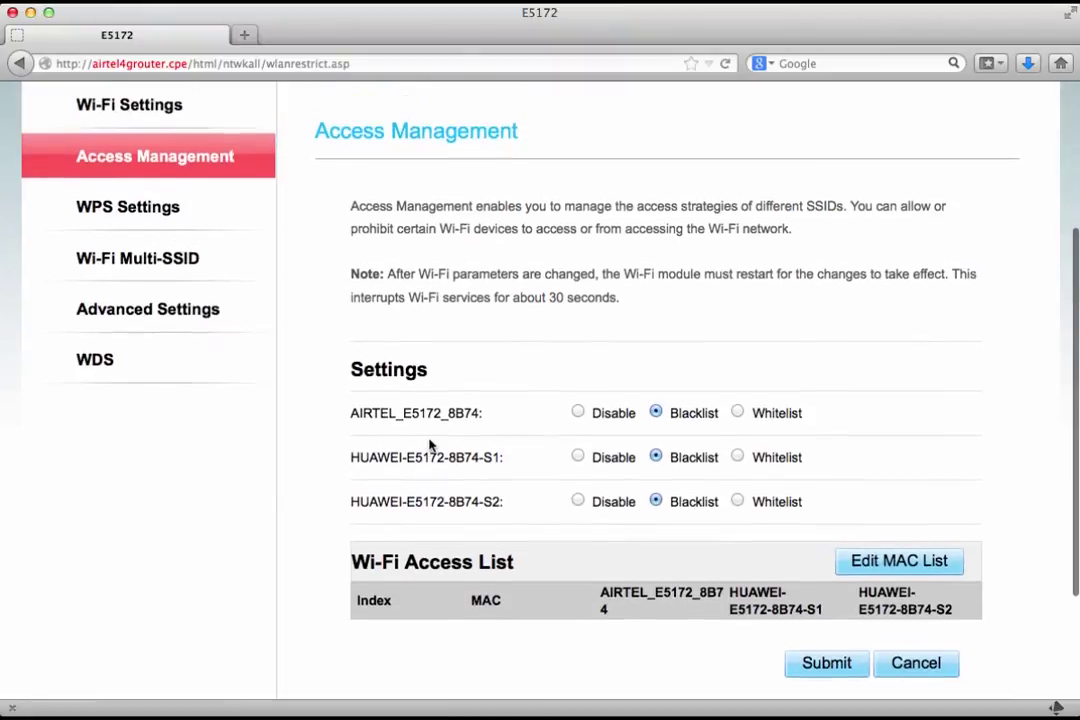
Step: Open the Wi-Fi Multi-SSID page and review its three SSIDs, with only SSID 1 enabled
left_click(163, 266)
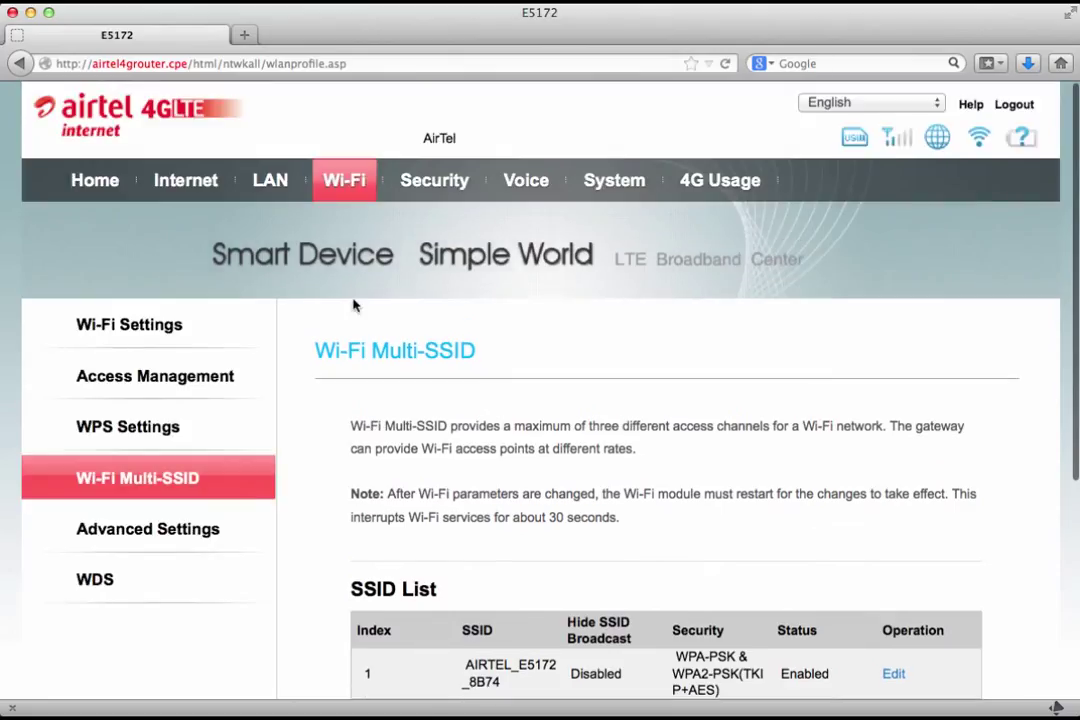
scroll(352, 300, "down", 5)
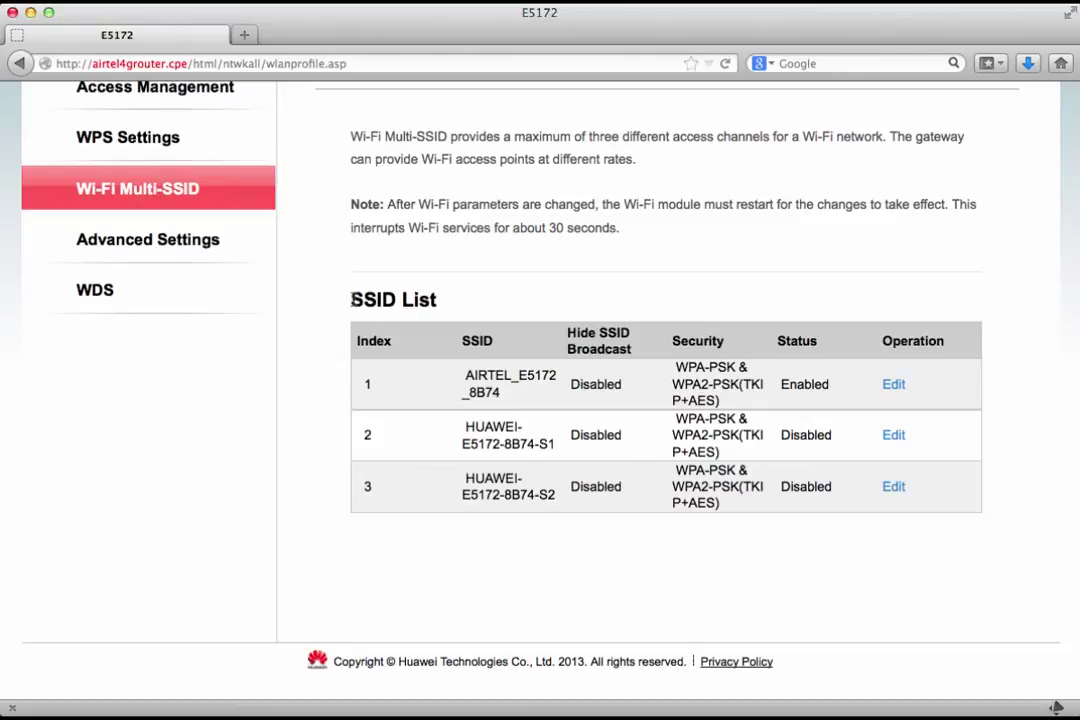
scroll(351, 299, "up", 3)
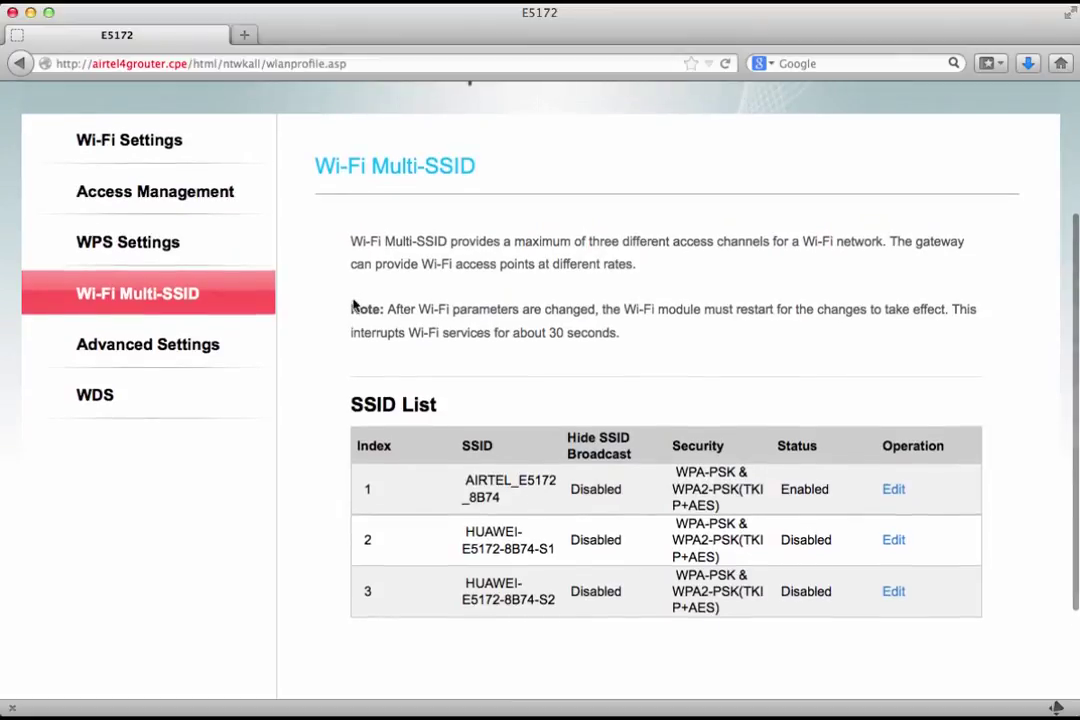
scroll(353, 300, "up", 3)
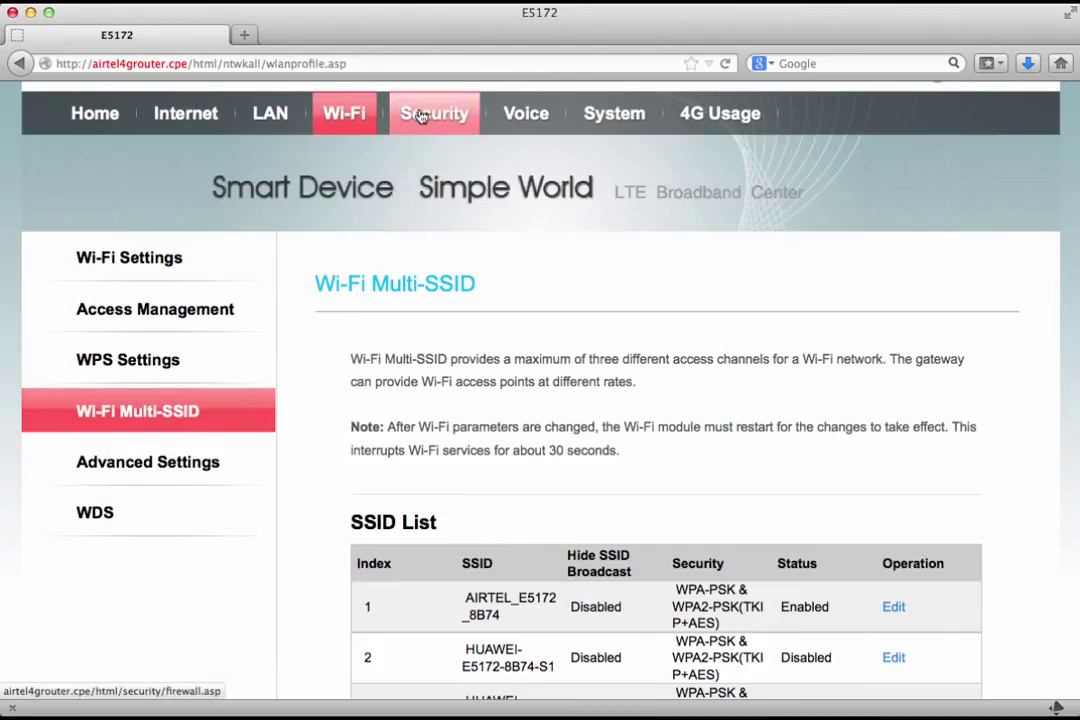
Step: Open Firewall Level settings and set the firewall level to Custom
left_click(422, 115)
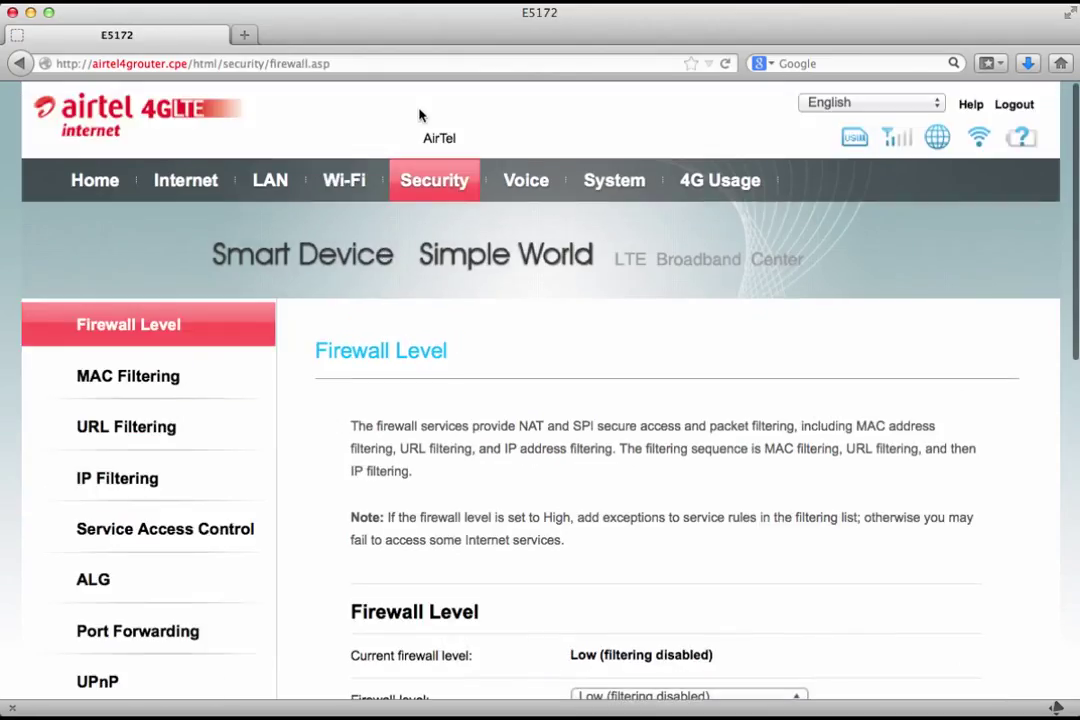
scroll(441, 289, "down", 6)
scroll(441, 289, "down", 3)
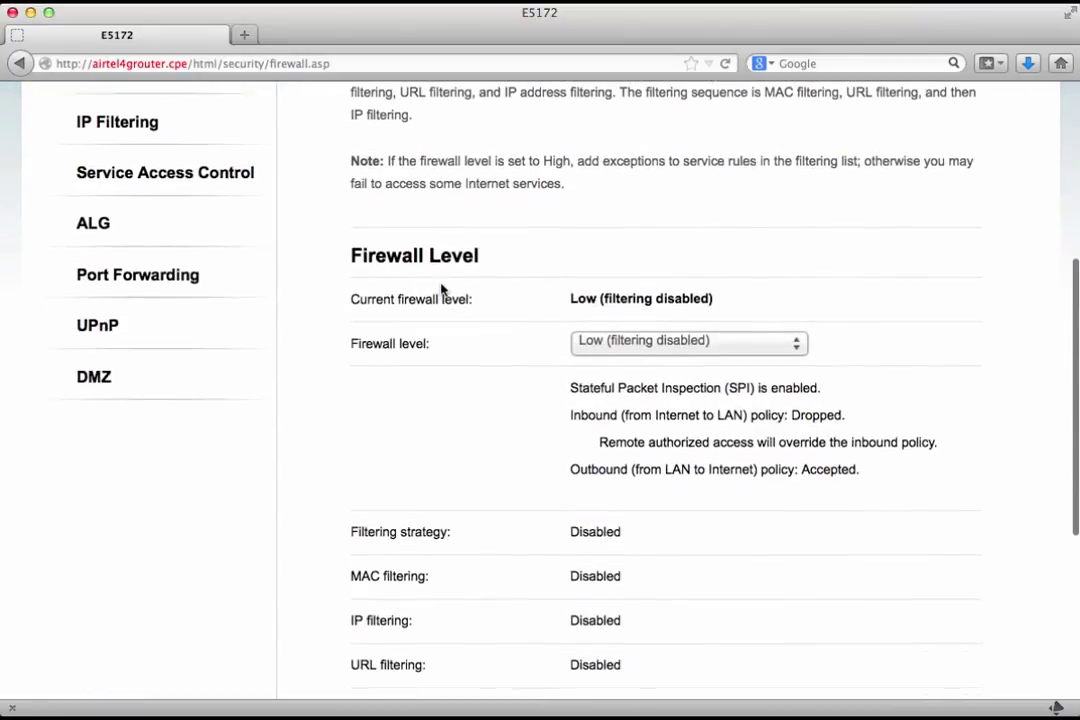
scroll(441, 289, "down", 2)
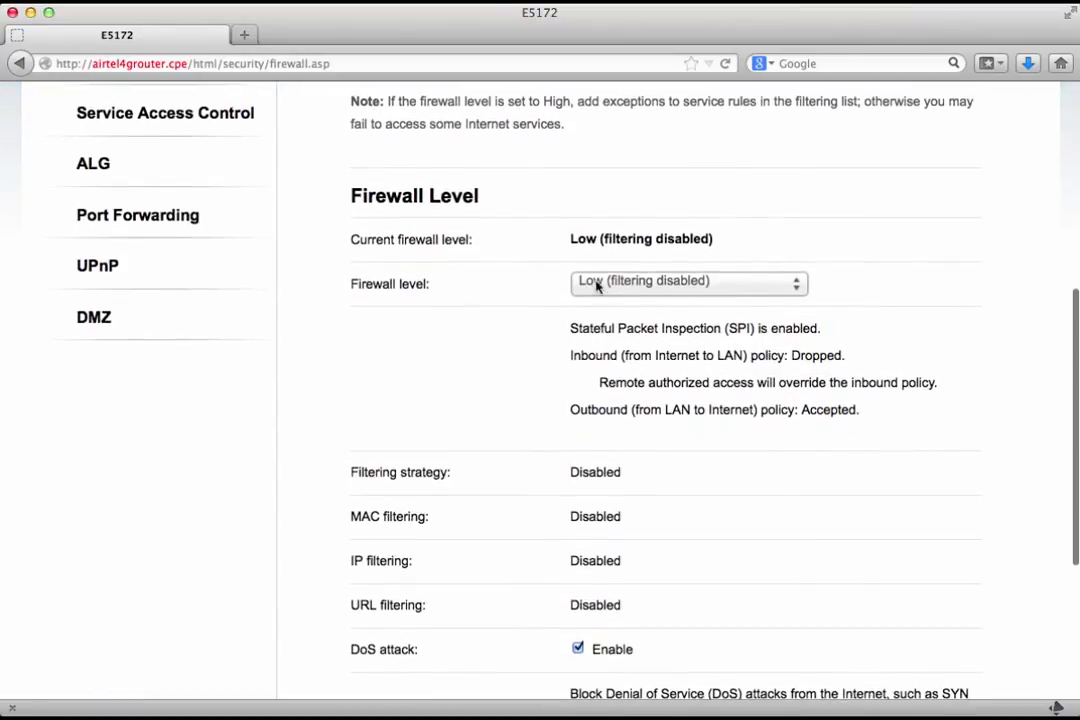
left_click(629, 281)
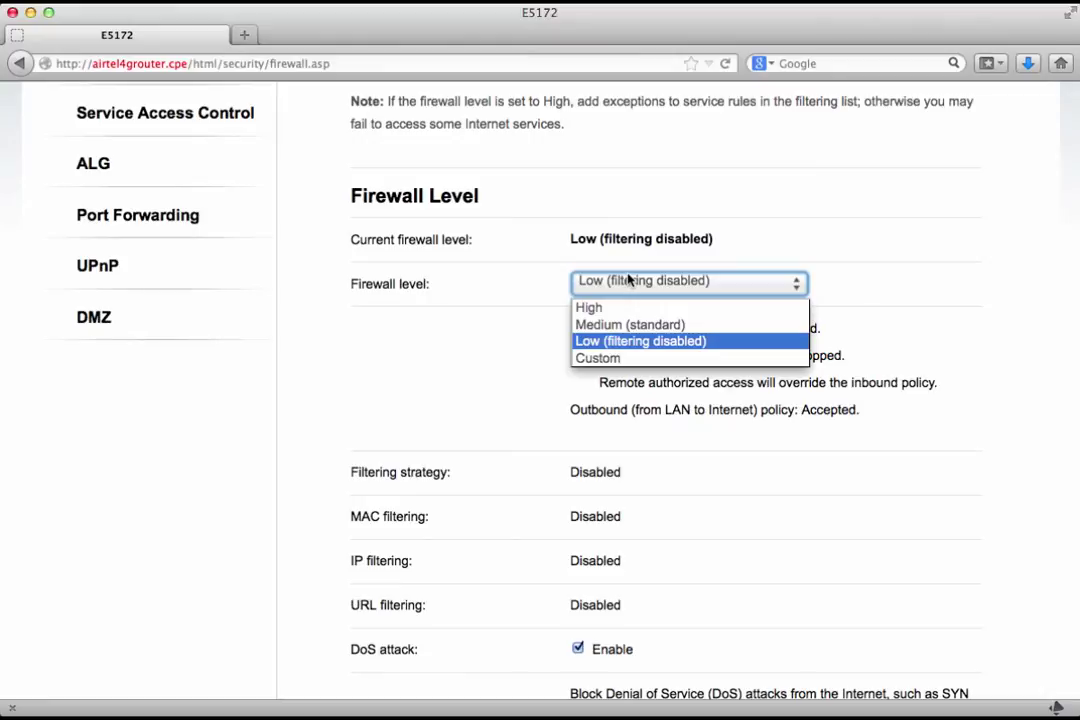
left_click(627, 364)
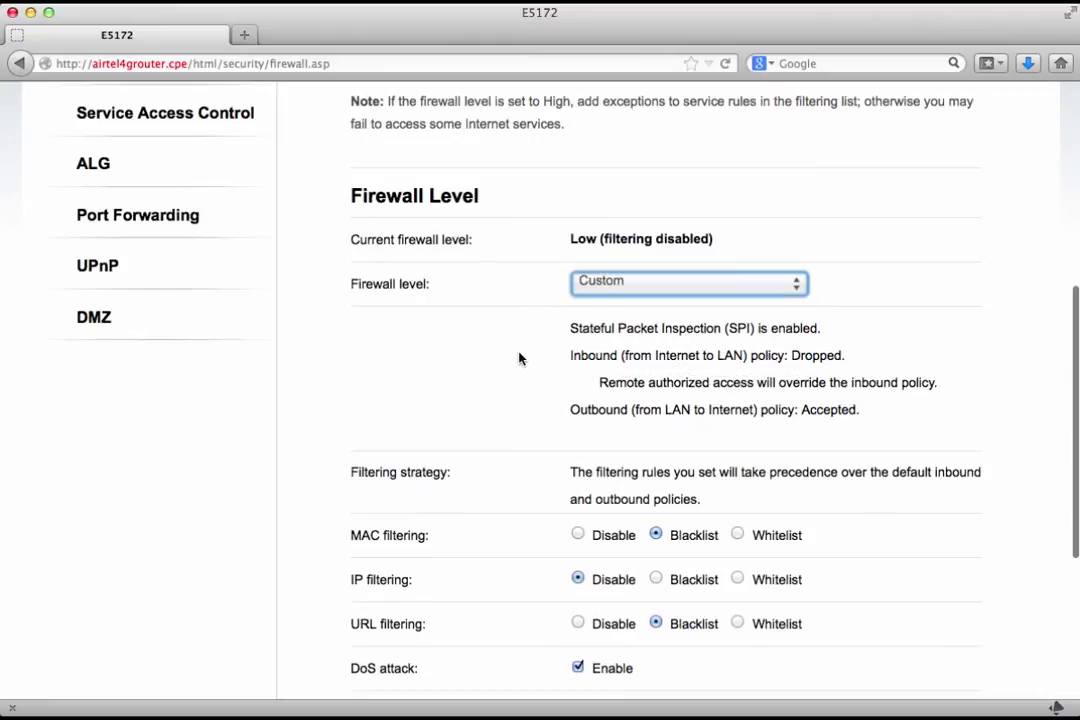
Step: Point out the newly shown MAC, IP, URL filtering and DoS attack options
scroll(519, 358, "down", 2)
scroll(519, 358, "down", 3)
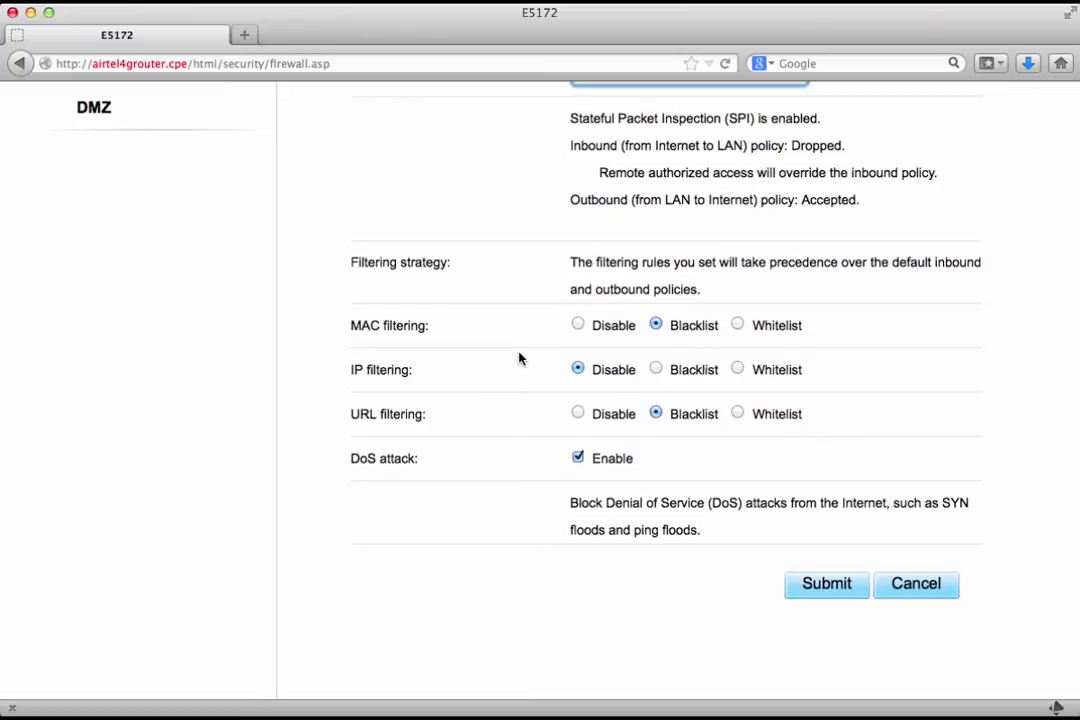
triple_click(378, 326)
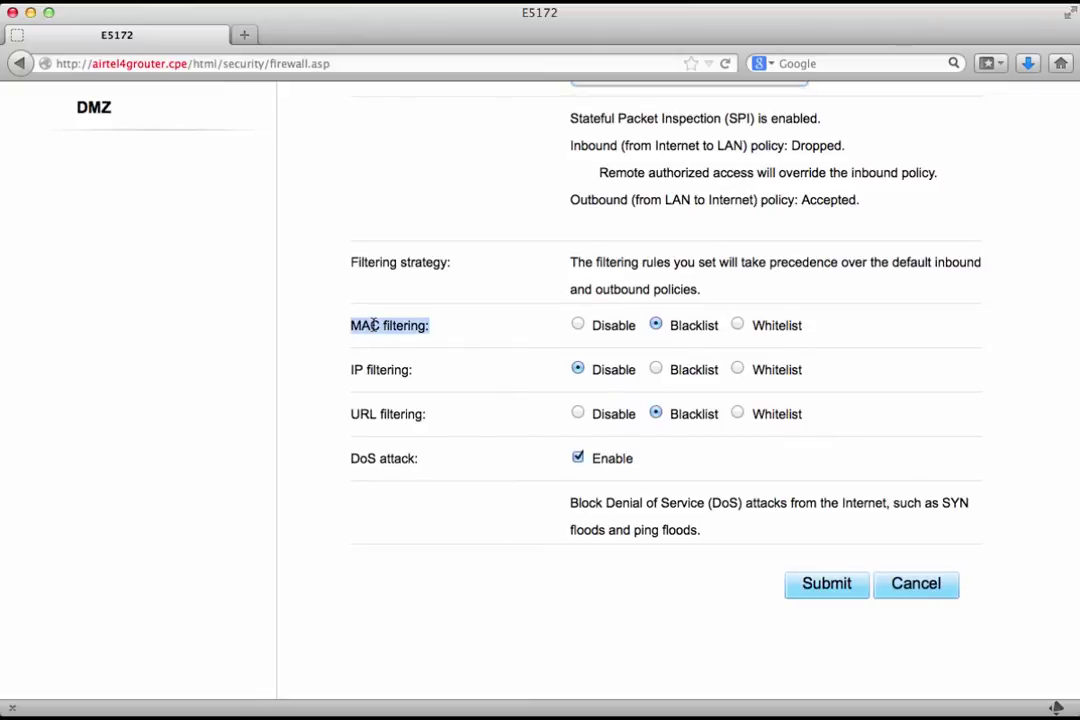
triple_click(372, 369)
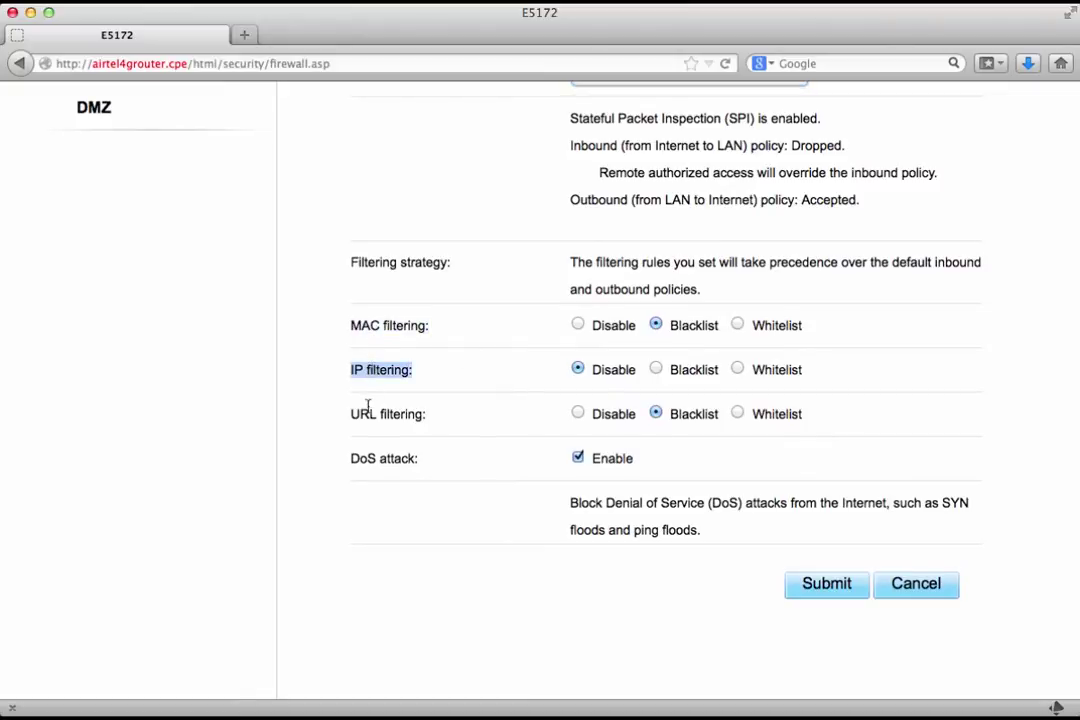
left_click(368, 407)
triple_click(368, 411)
left_click(368, 457)
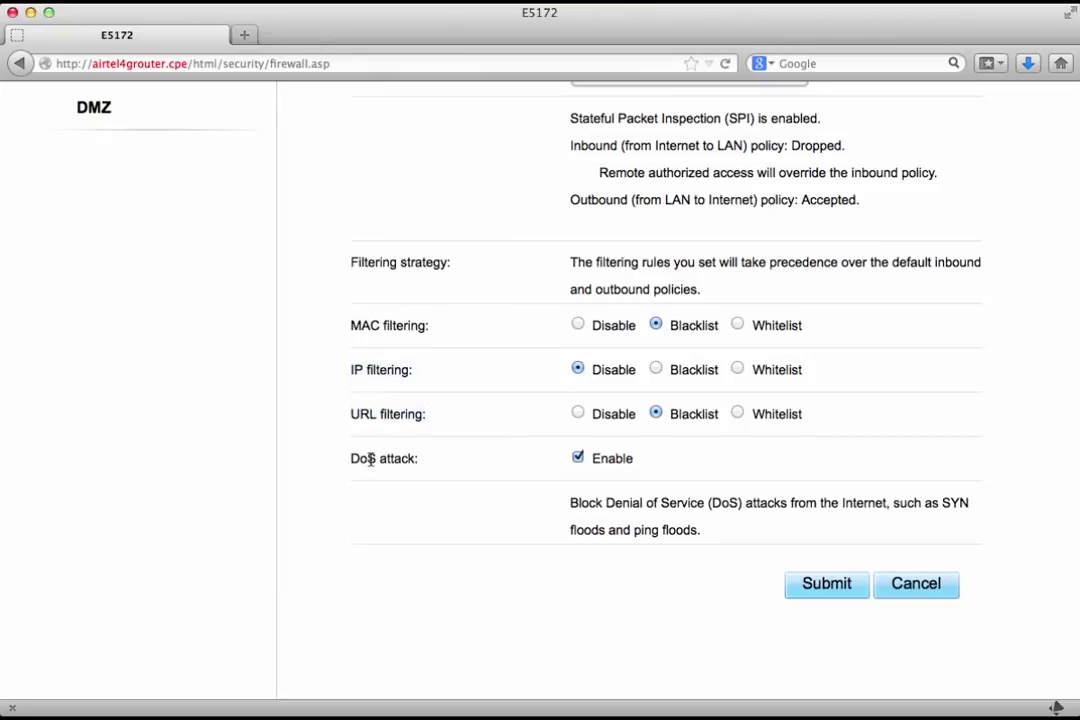
triple_click(370, 459)
Step: Cycle MAC filtering through Disable and Blacklist, leaving it on Whitelist
left_click(455, 453)
left_click(578, 326)
left_click(656, 326)
left_click(738, 325)
scroll(523, 407, "up", 10)
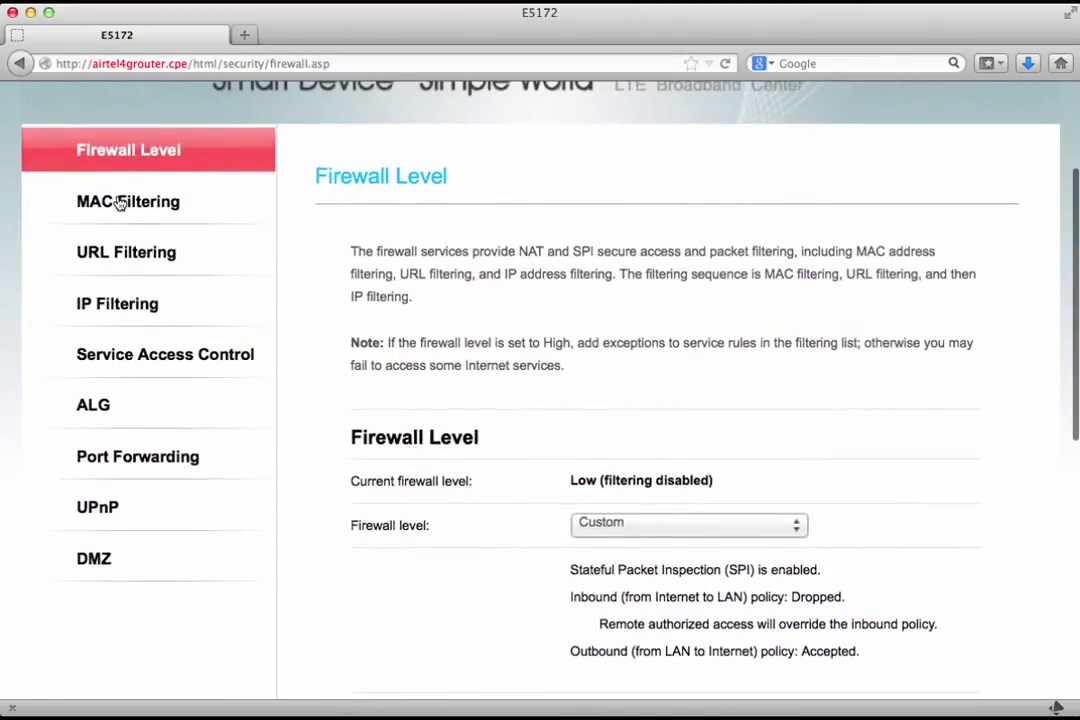
Step: Open MAC Filtering and start a new entry using a suggested device MAC address
left_click(119, 202)
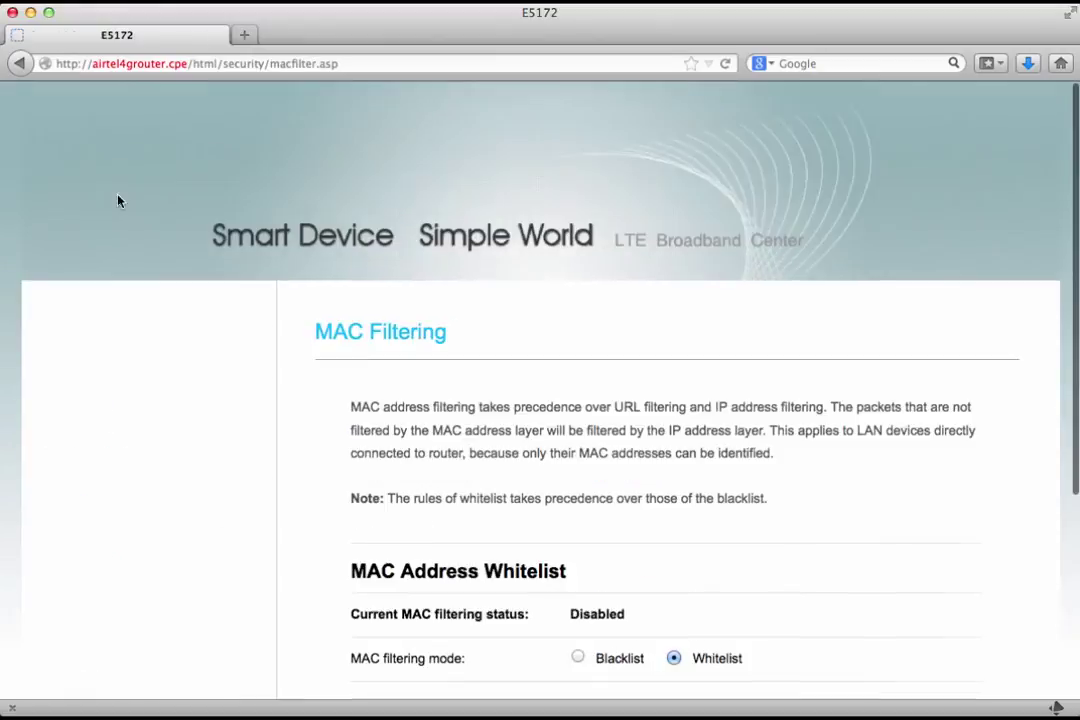
scroll(433, 312, "down", 5)
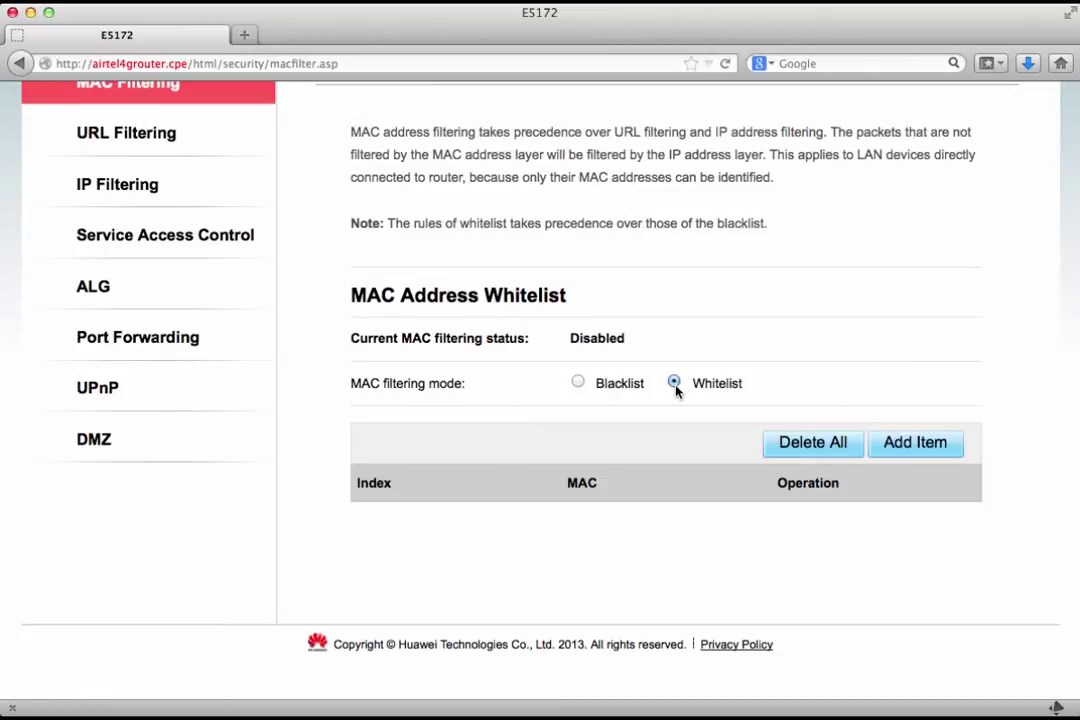
left_click(911, 444)
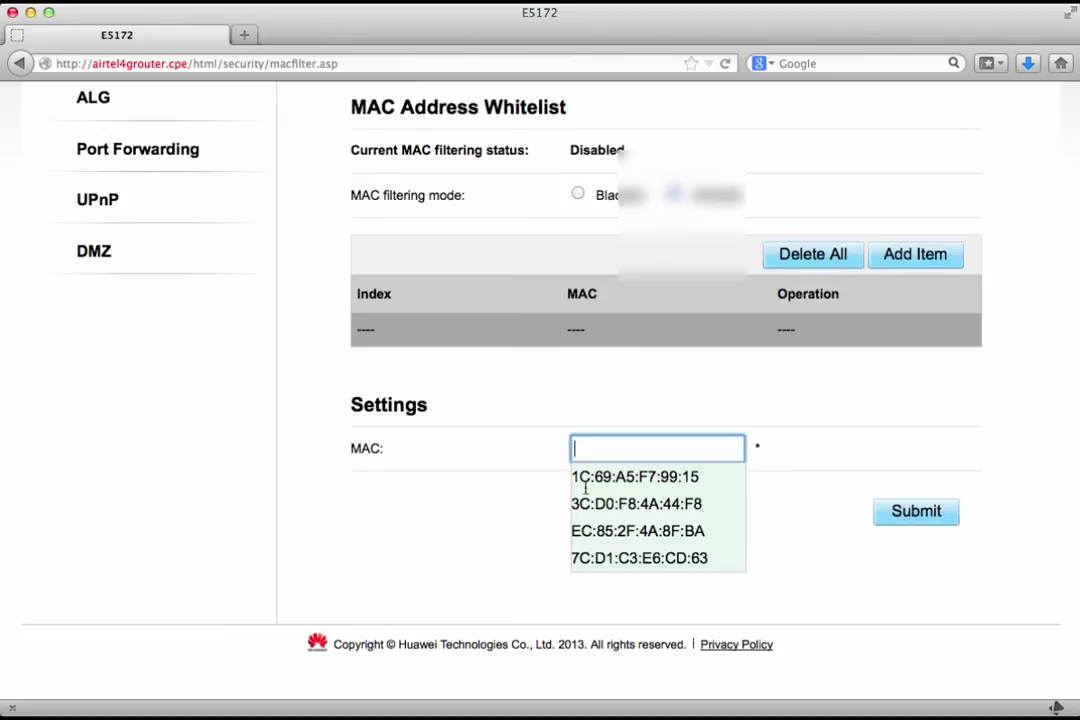
left_click(617, 476)
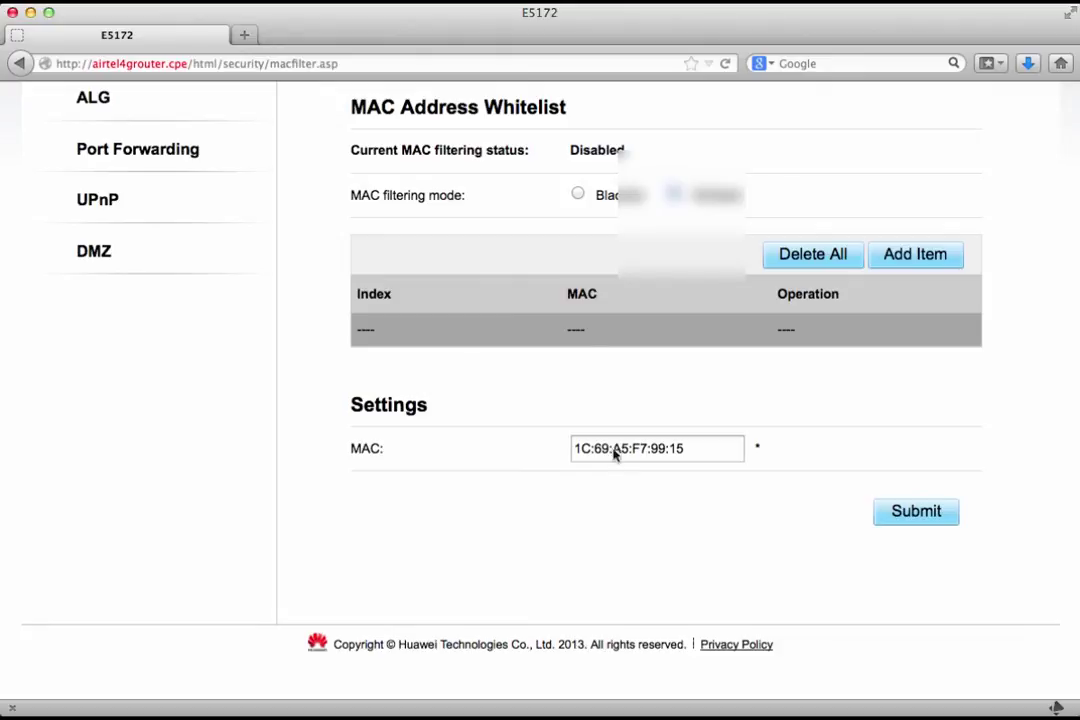
scroll(580, 197, "up", 3)
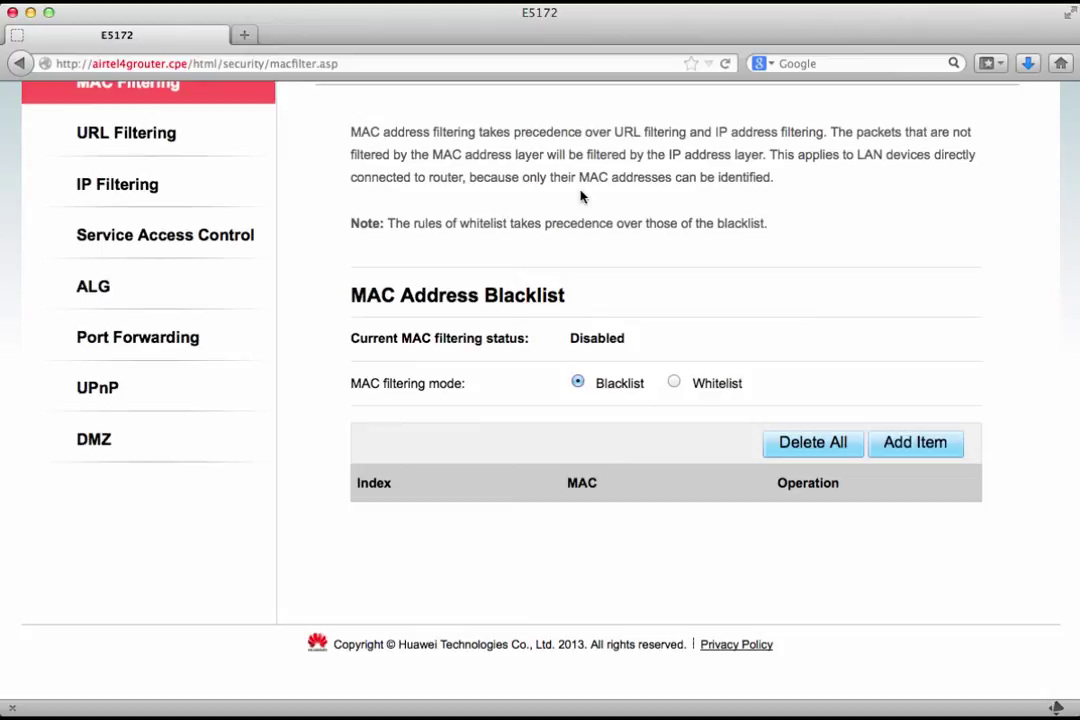
scroll(580, 197, "up", 1)
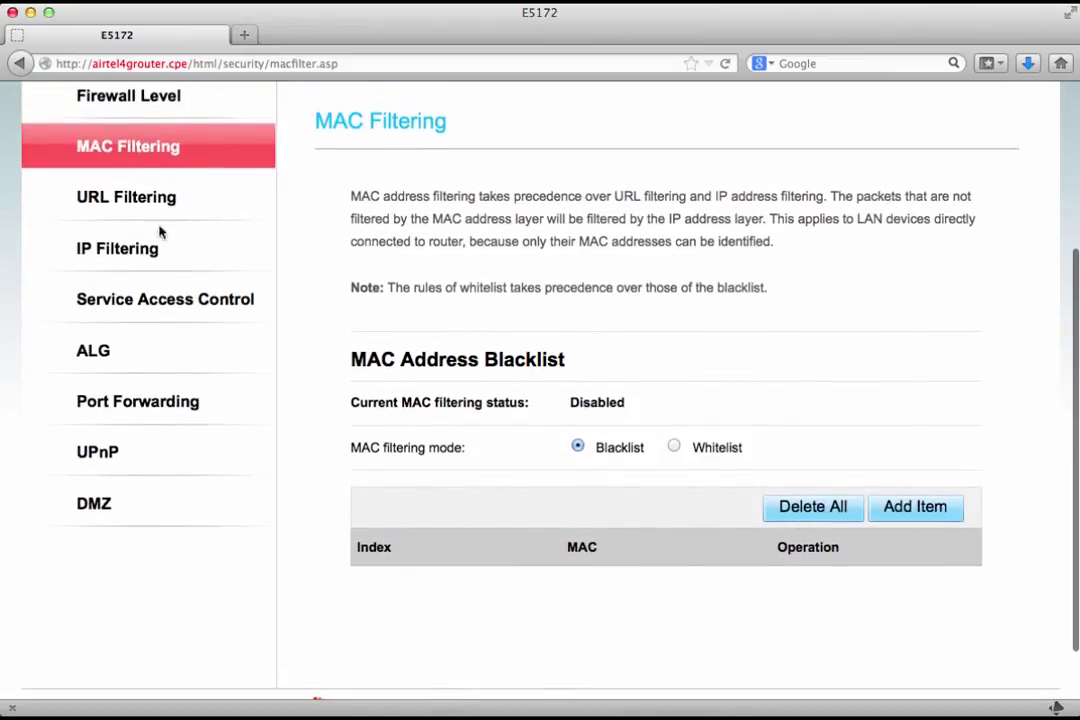
Step: Open the IP Filtering page and scroll through its settings
left_click(114, 246)
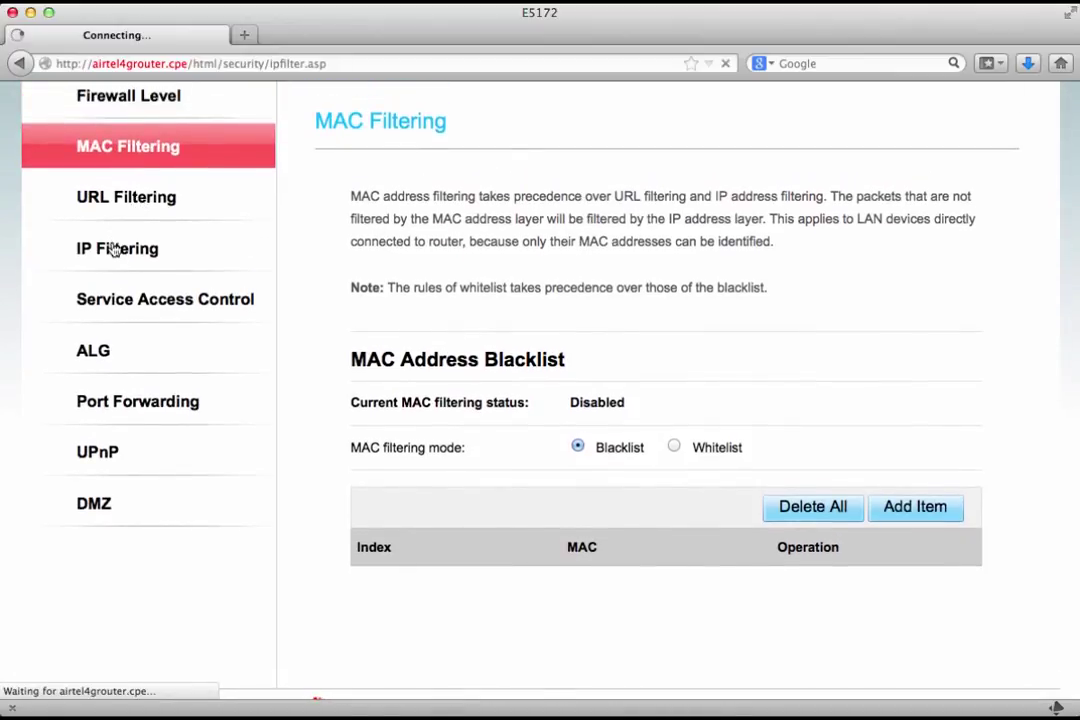
scroll(435, 392, "down", 1)
scroll(435, 392, "down", 5)
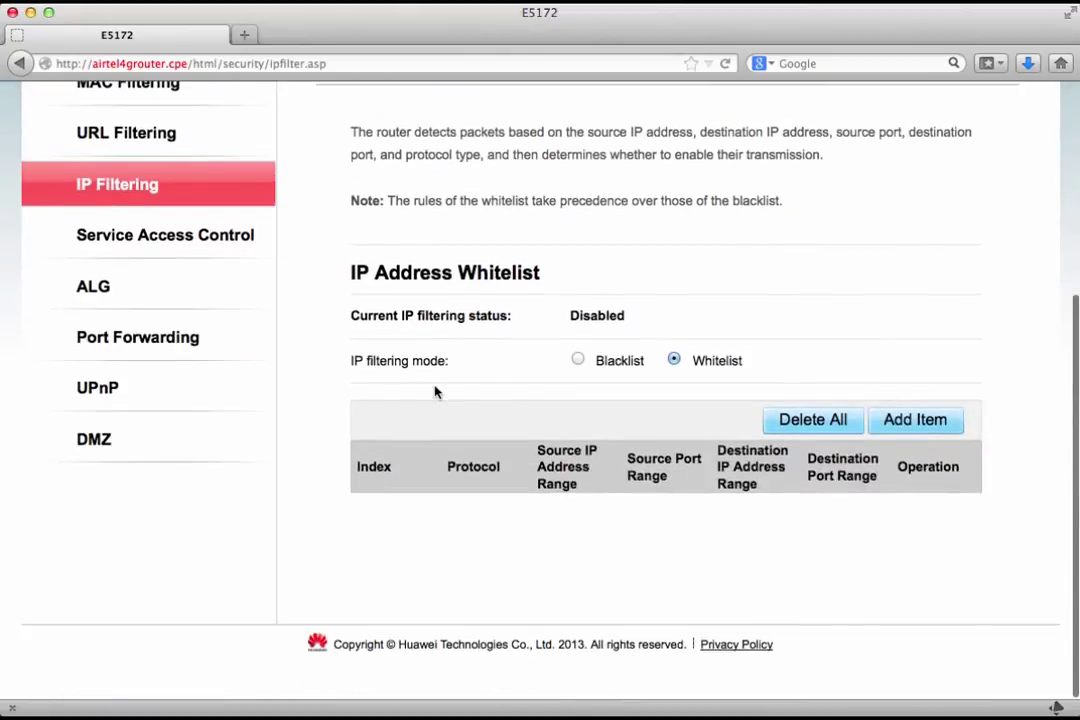
scroll(435, 392, "up", 4)
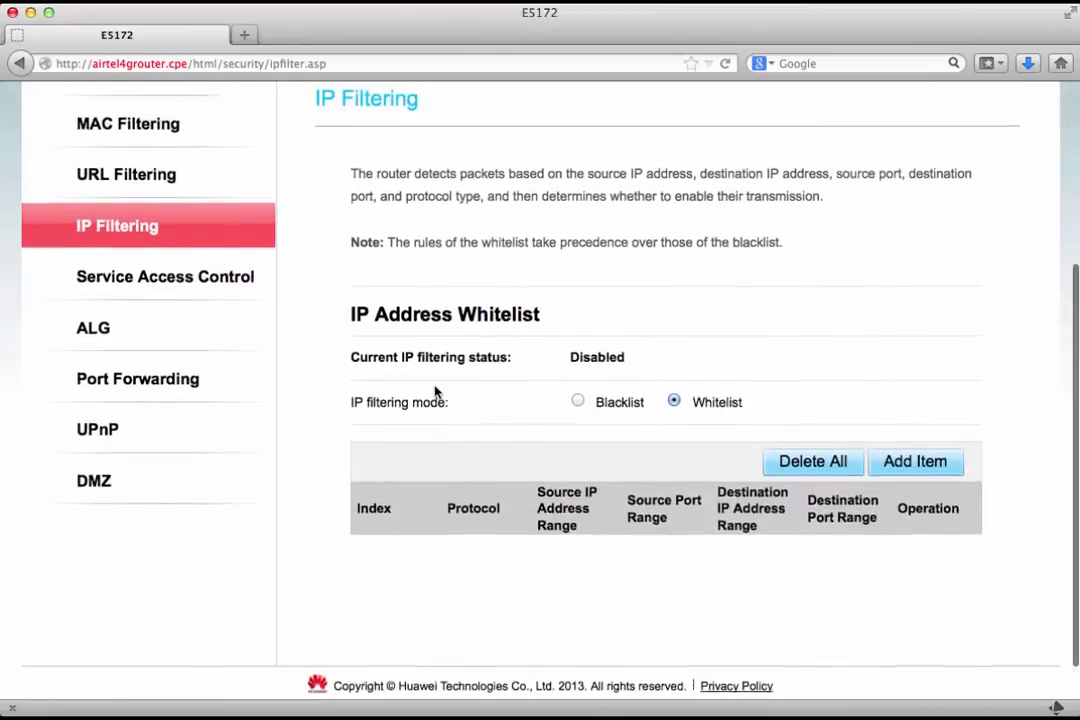
Step: Switch URL filtering to Blacklist and add facebook.com as an entry
left_click(146, 350)
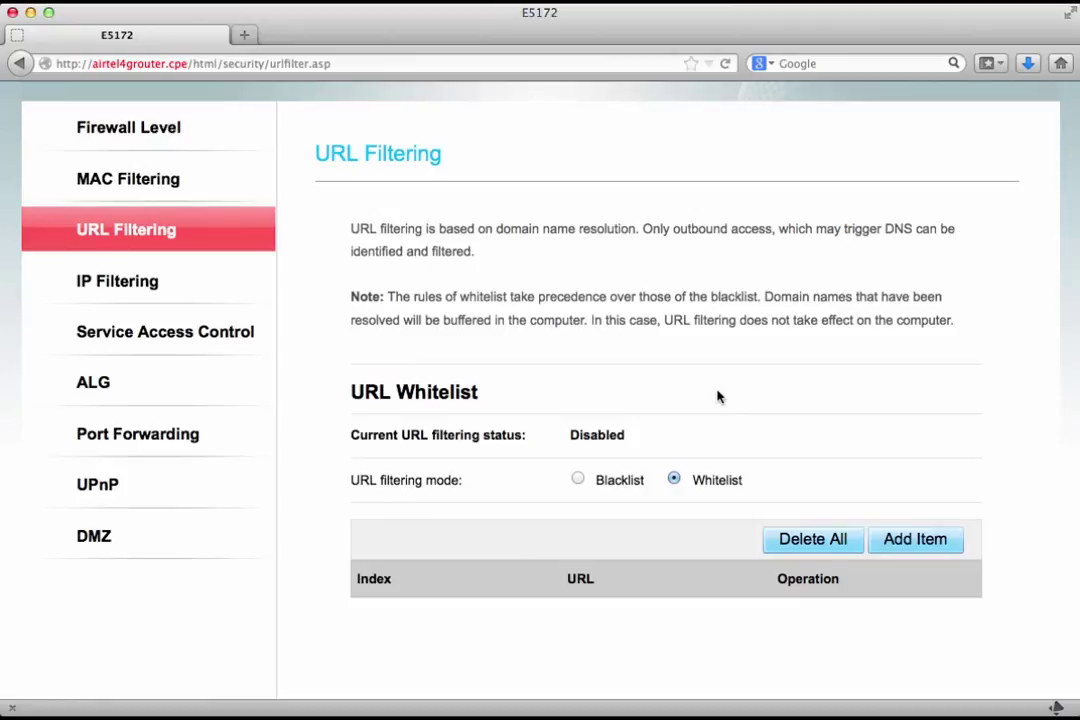
left_click(578, 479)
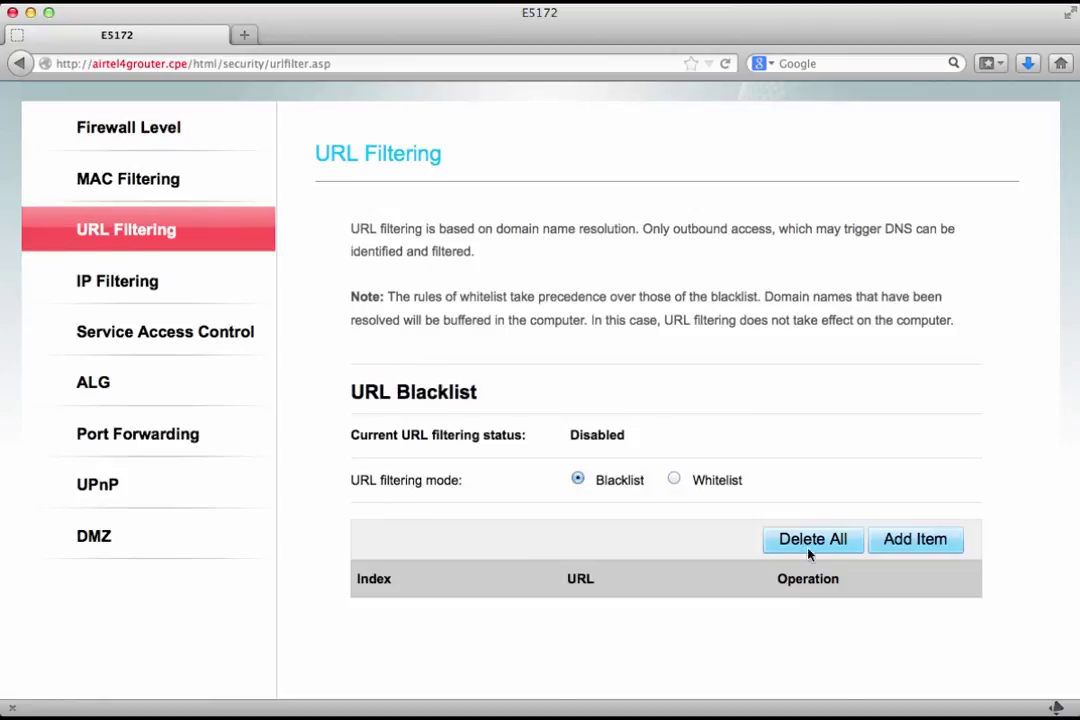
left_click(878, 548)
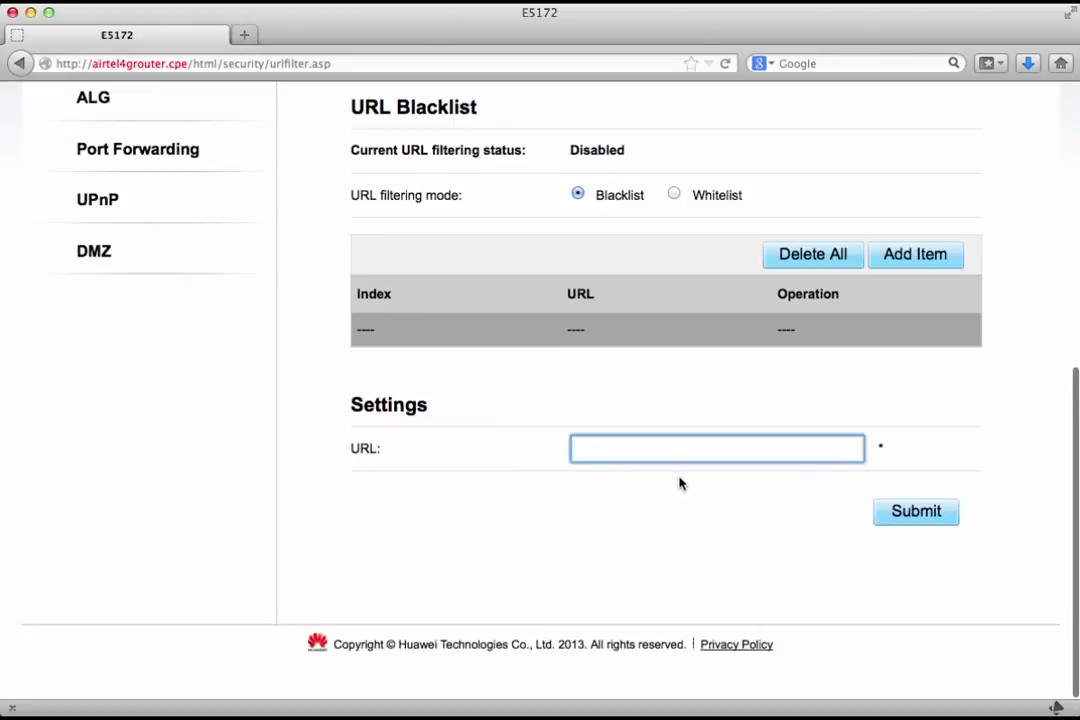
type("facebo")
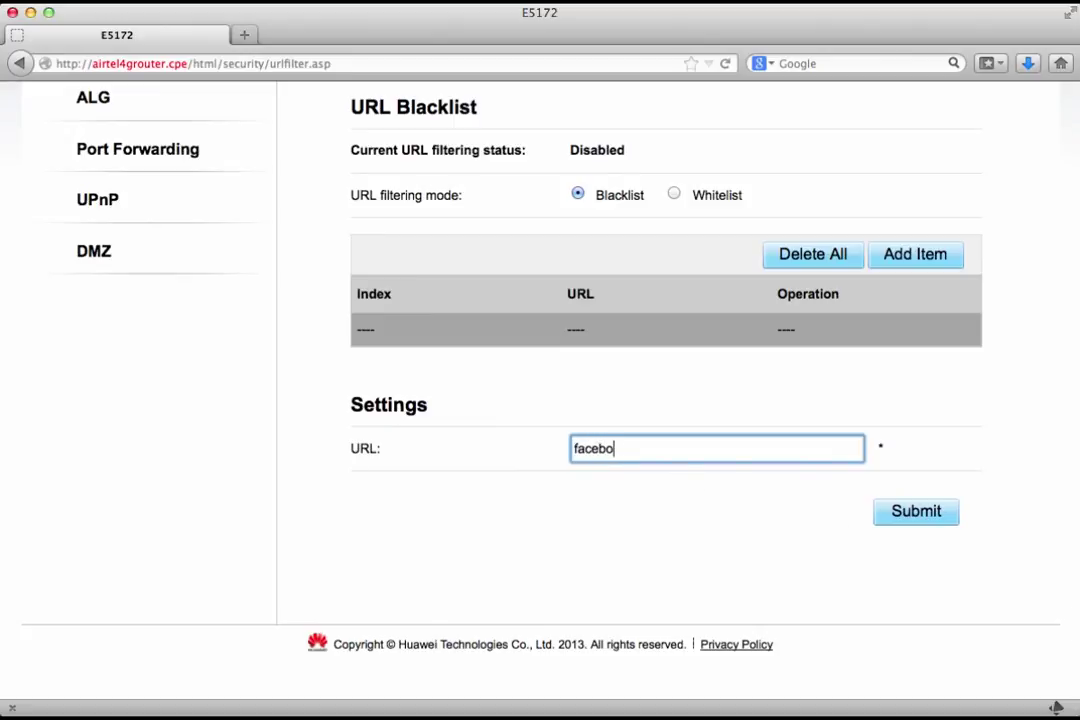
type("ok.com")
left_click(938, 513)
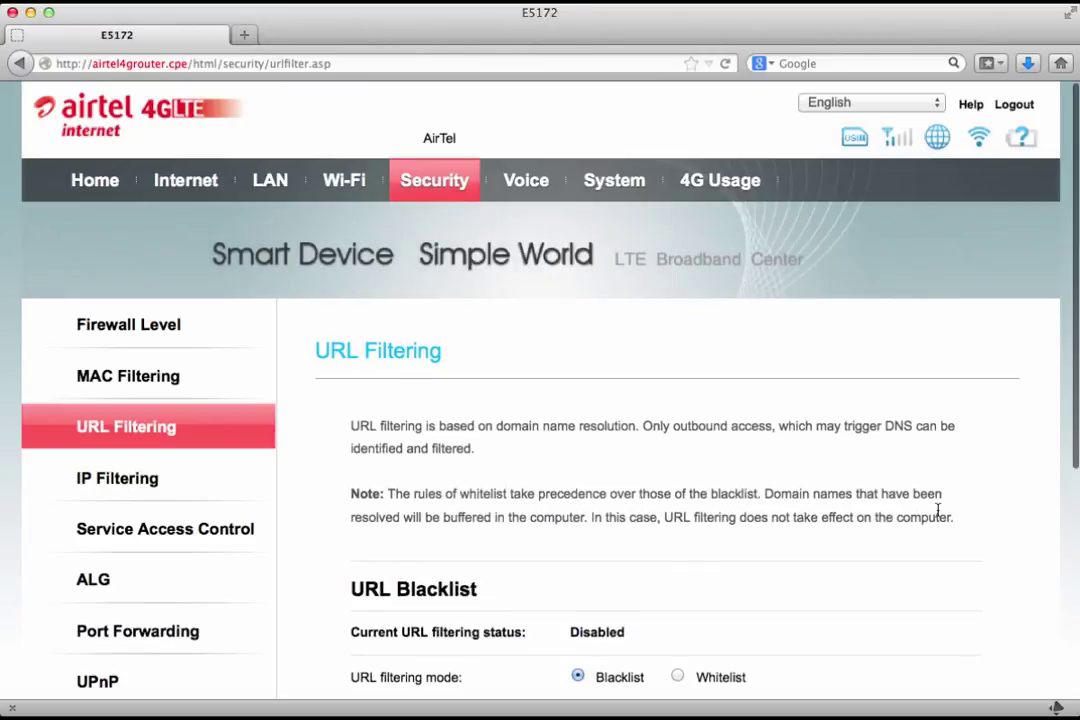
scroll(938, 510, "down", 5)
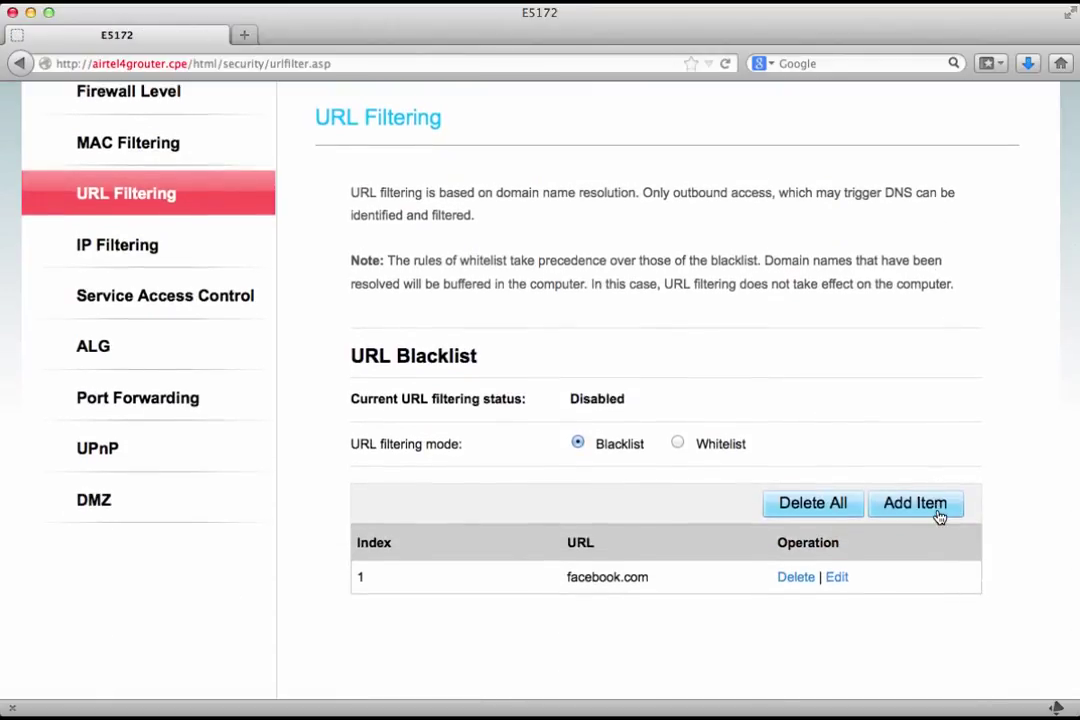